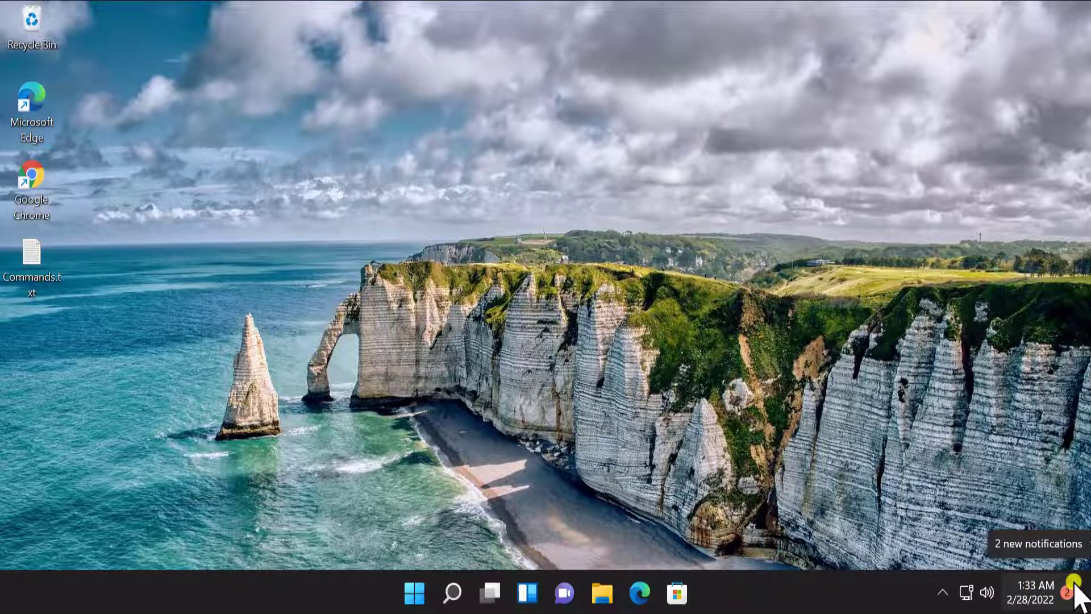
Step: Open the Windows date and time settings and synchronize the clock with the time server
right_click(1029, 594)
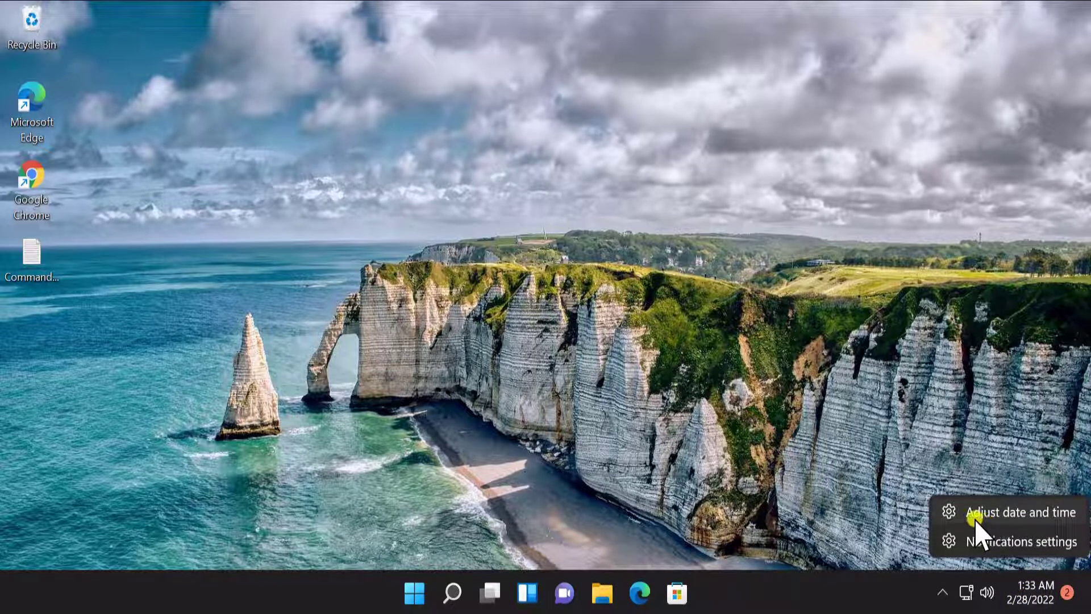
click(1056, 512)
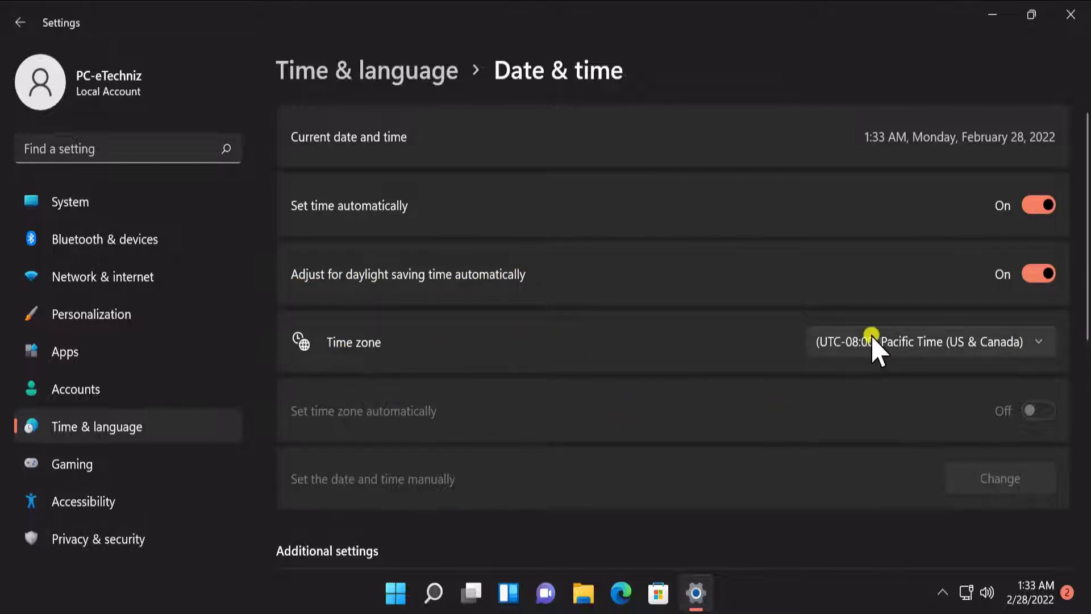
scroll(1045, 349, down, 3)
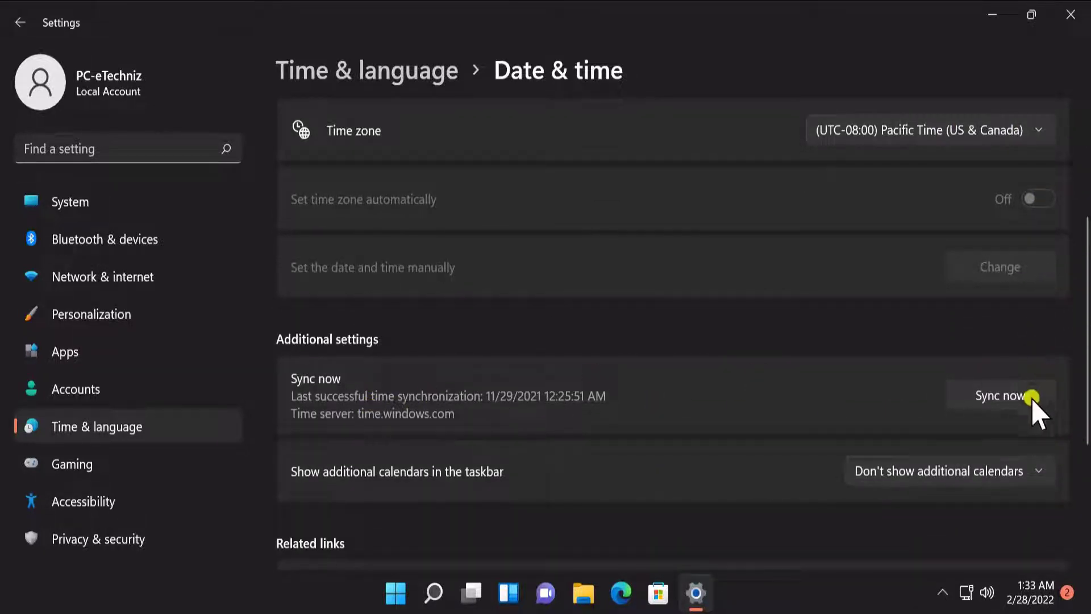
click(1004, 399)
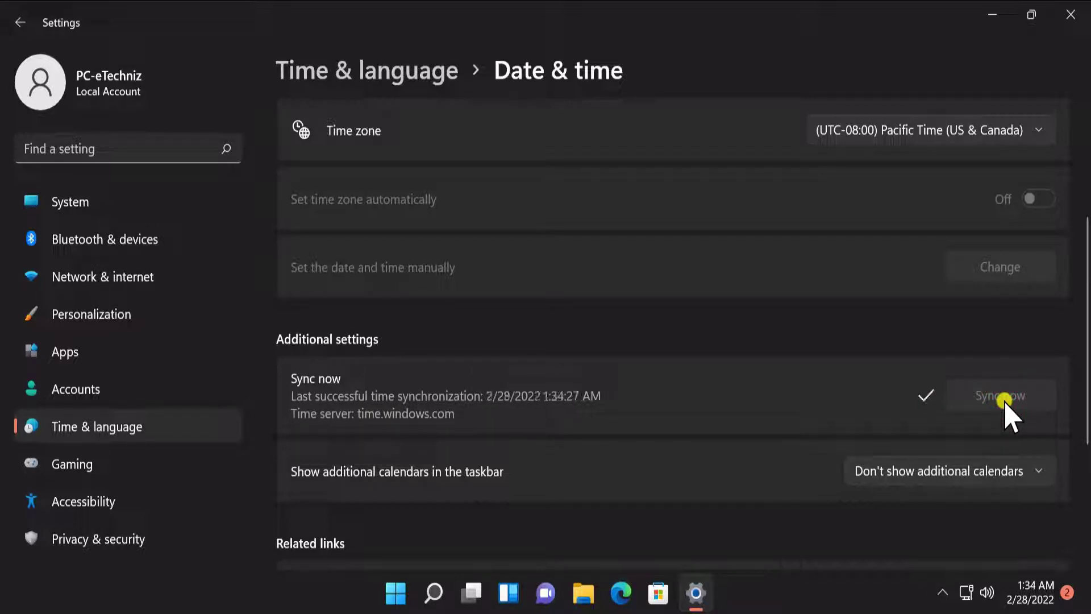
Step: View the available regional formats in the language and region settings without choosing one, and close Settings
scroll(1004, 399, down, 3)
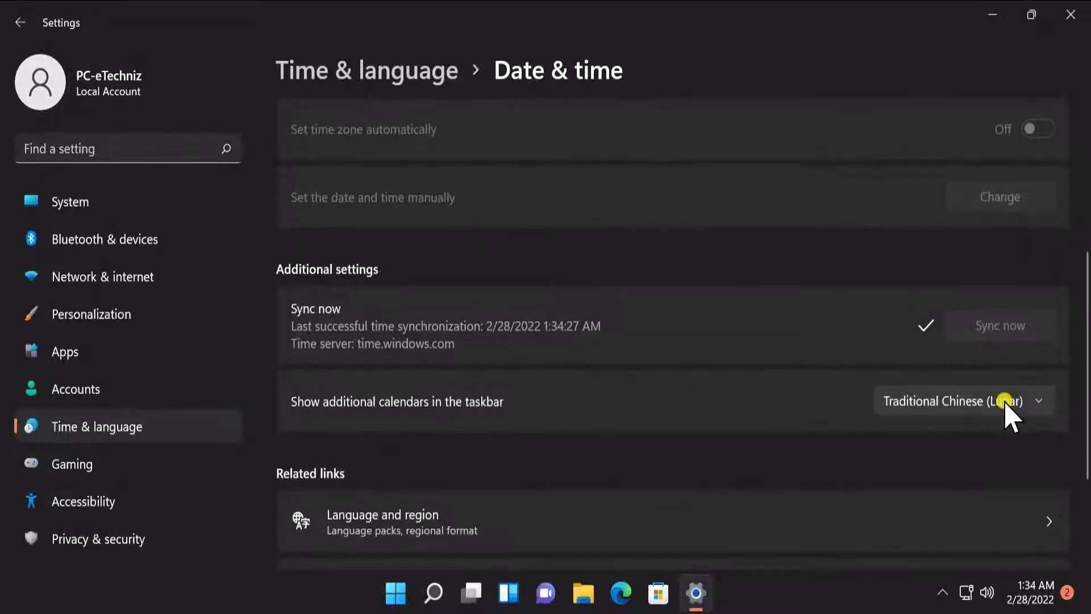
scroll(1074, 457, down, 3)
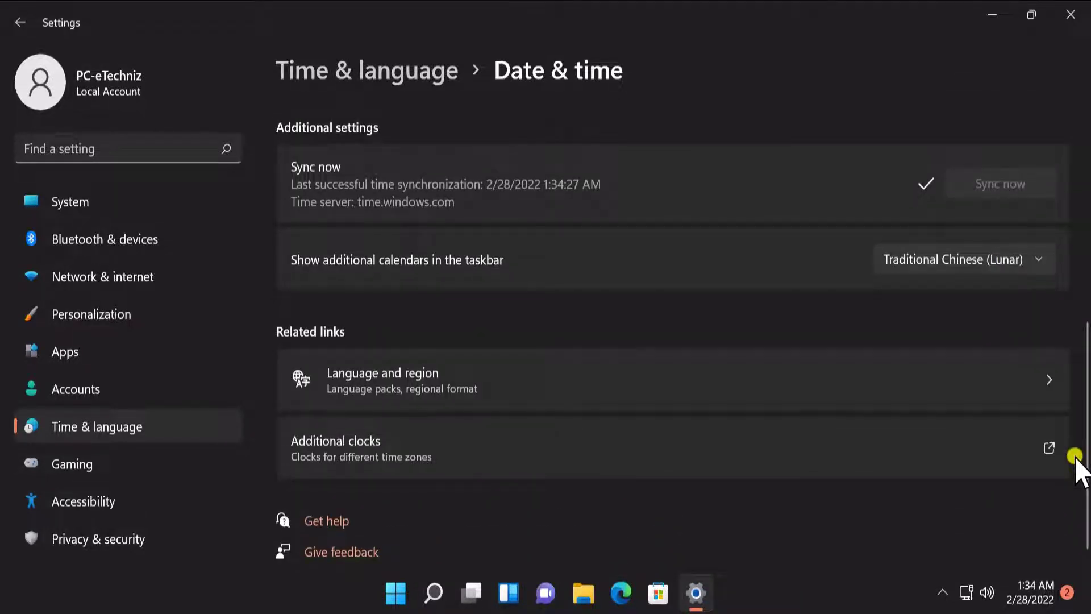
click(524, 380)
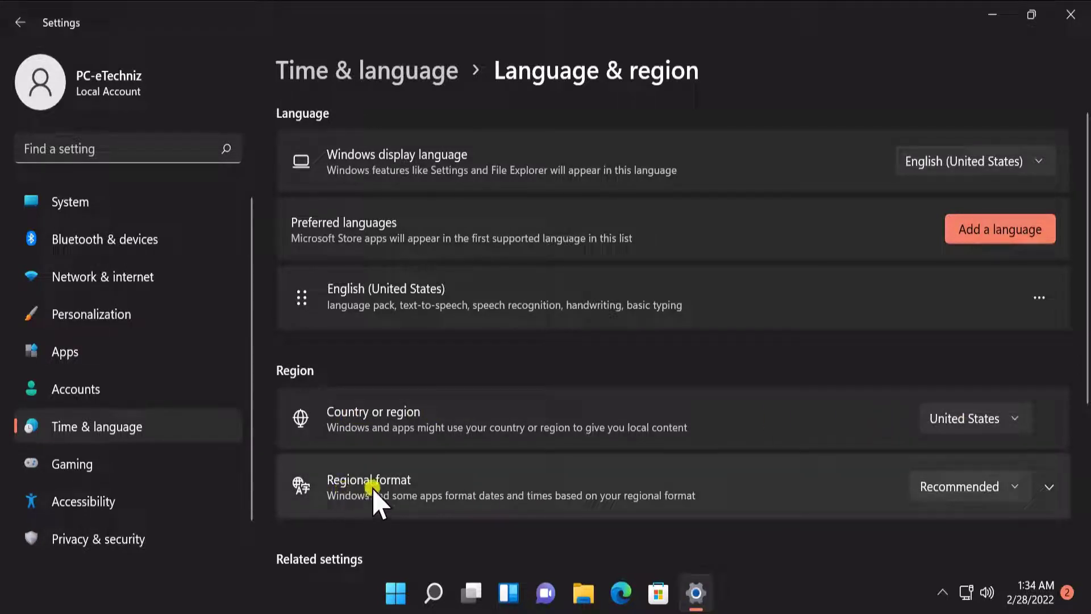
click(1017, 487)
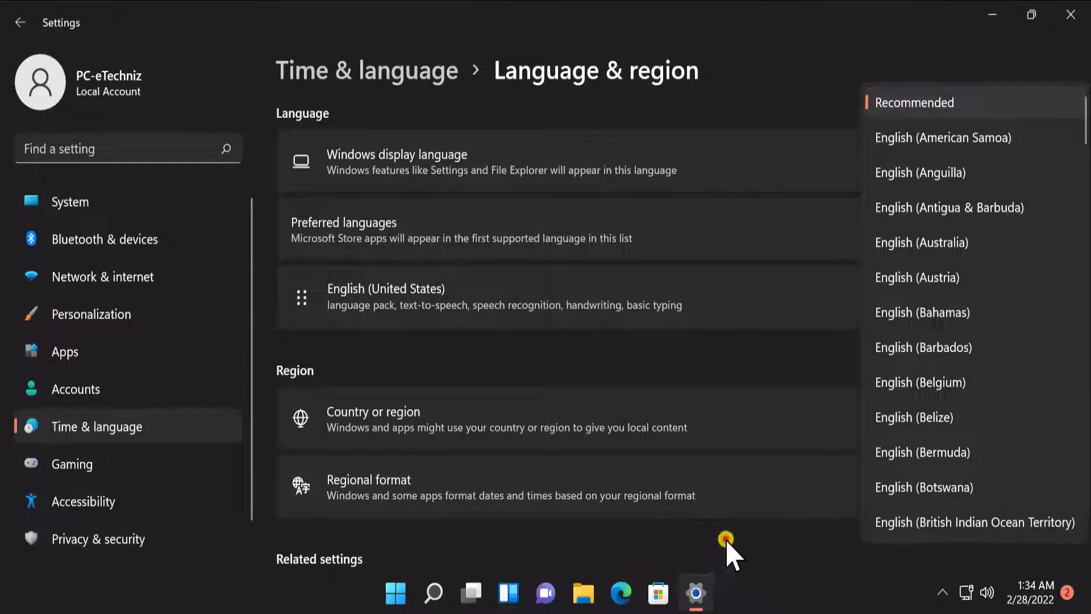
click(725, 538)
click(1071, 14)
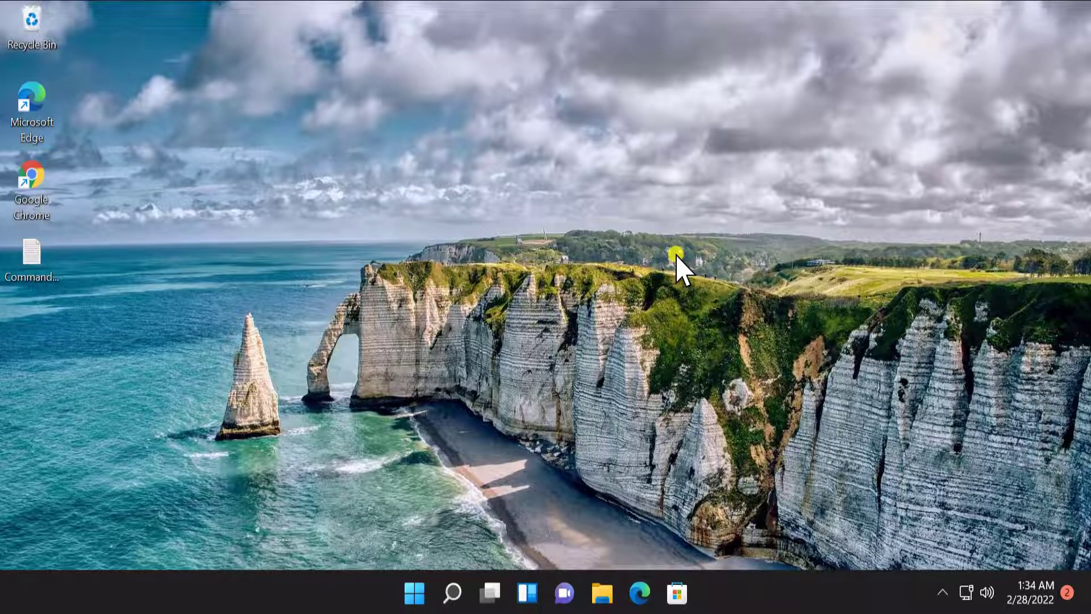
Step: Open Windows Update in Settings, dismiss the available KB5010414 cumulative update notice, and close Settings
click(414, 592)
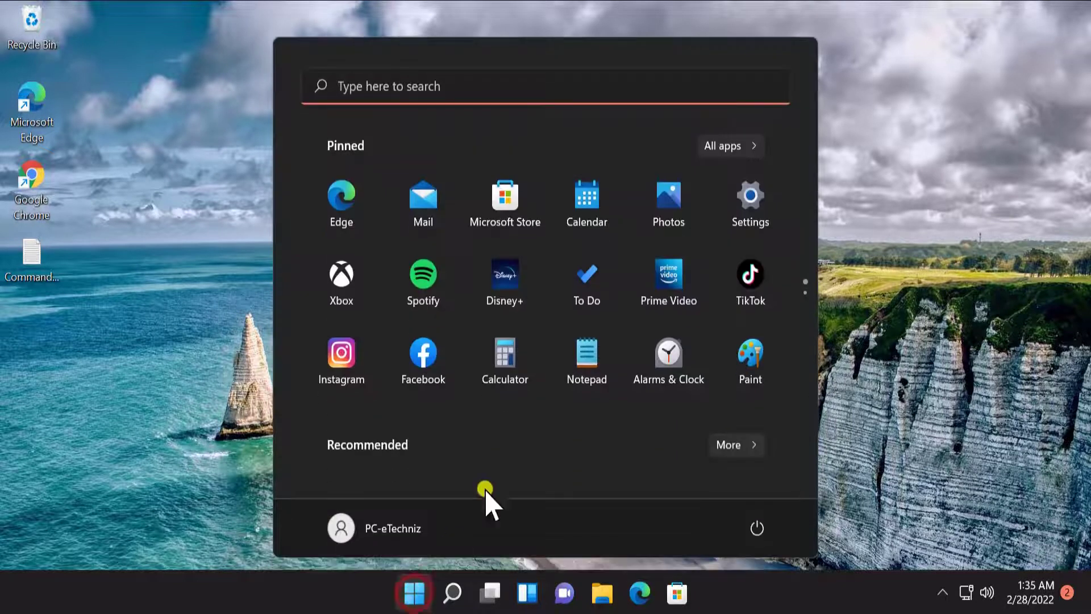
click(767, 228)
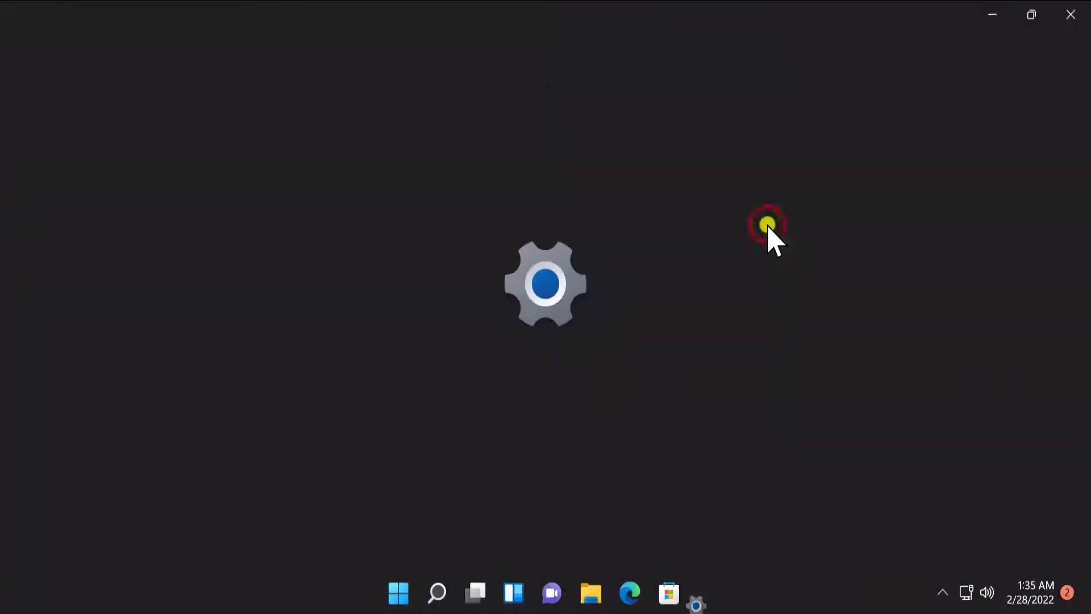
scroll(131, 307, down, 1)
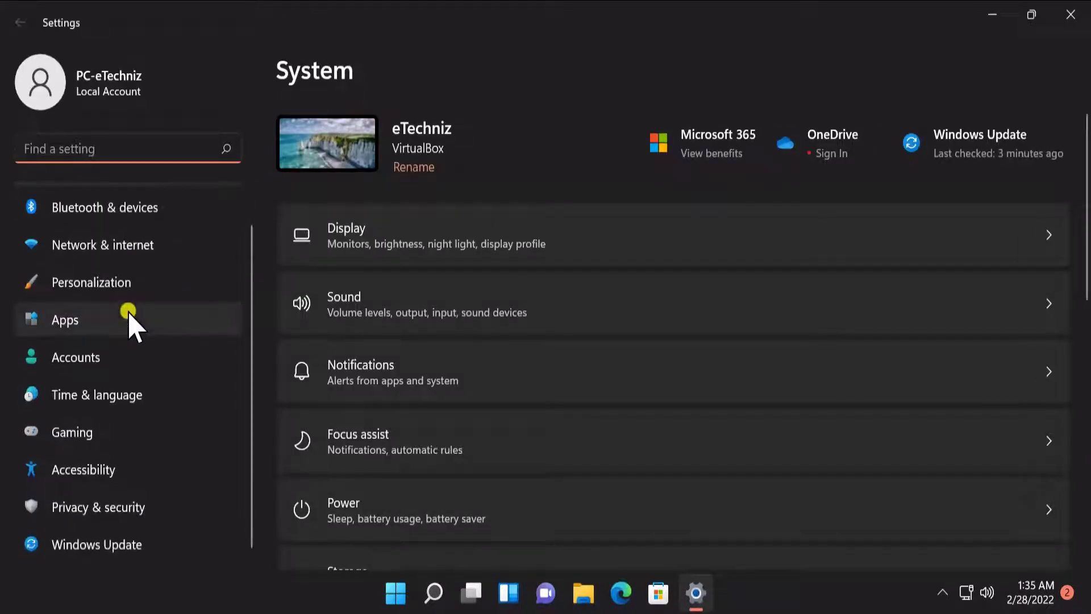
click(151, 547)
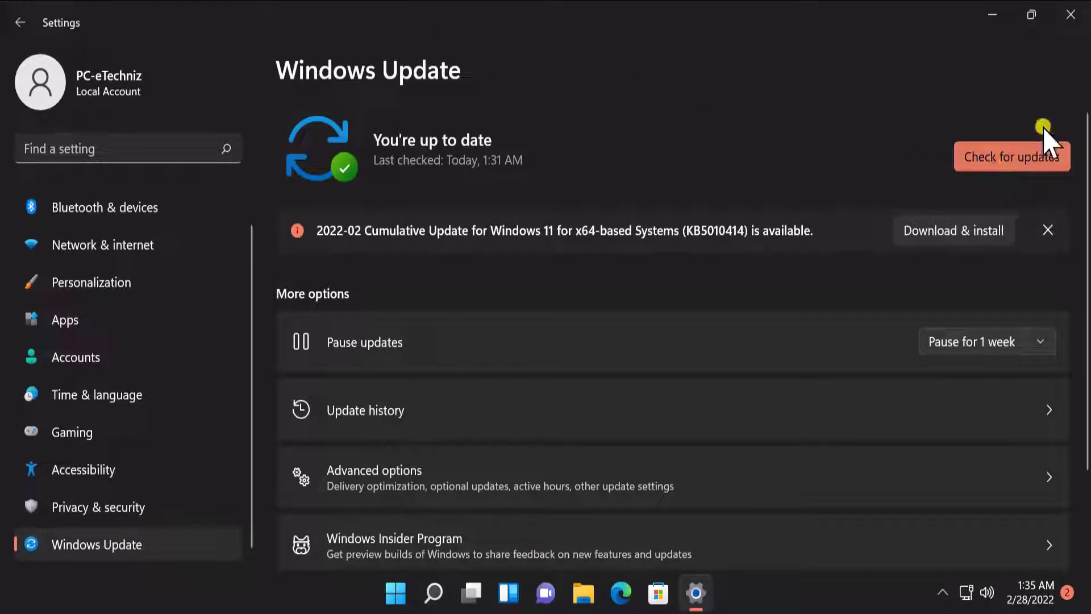
click(1049, 227)
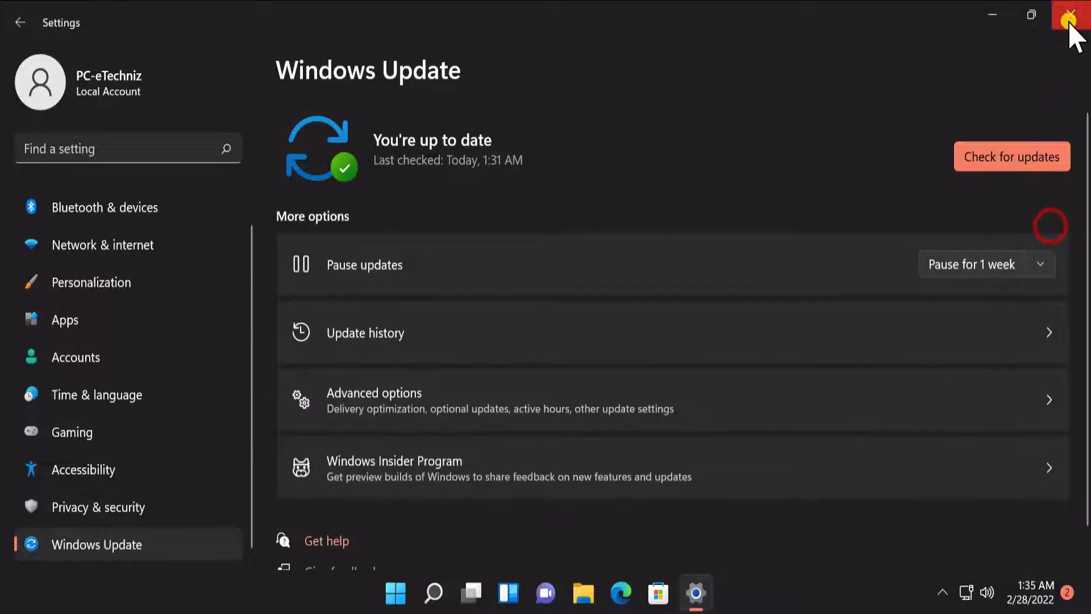
click(1069, 16)
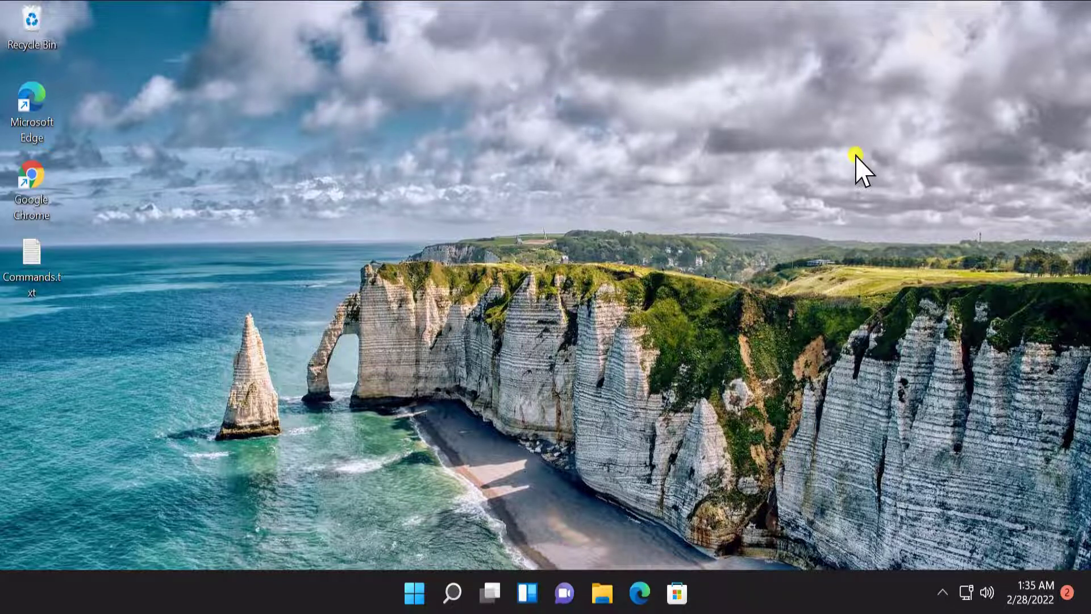
Step: Search Windows for rstrui, launch System Restore, and proceed to its list of restore points
click(415, 593)
click(464, 86)
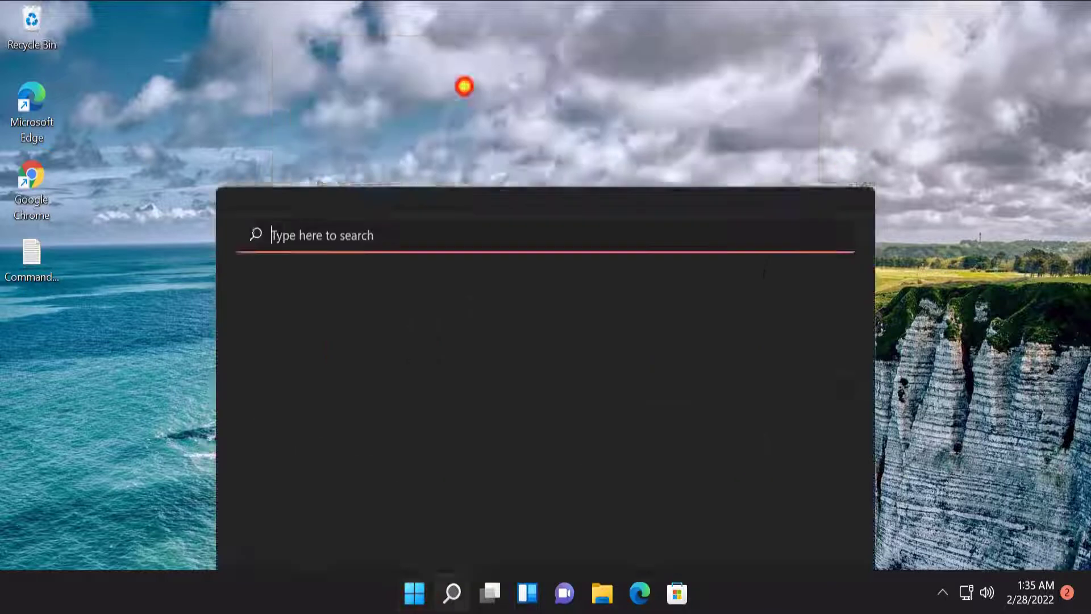
text(rstr)
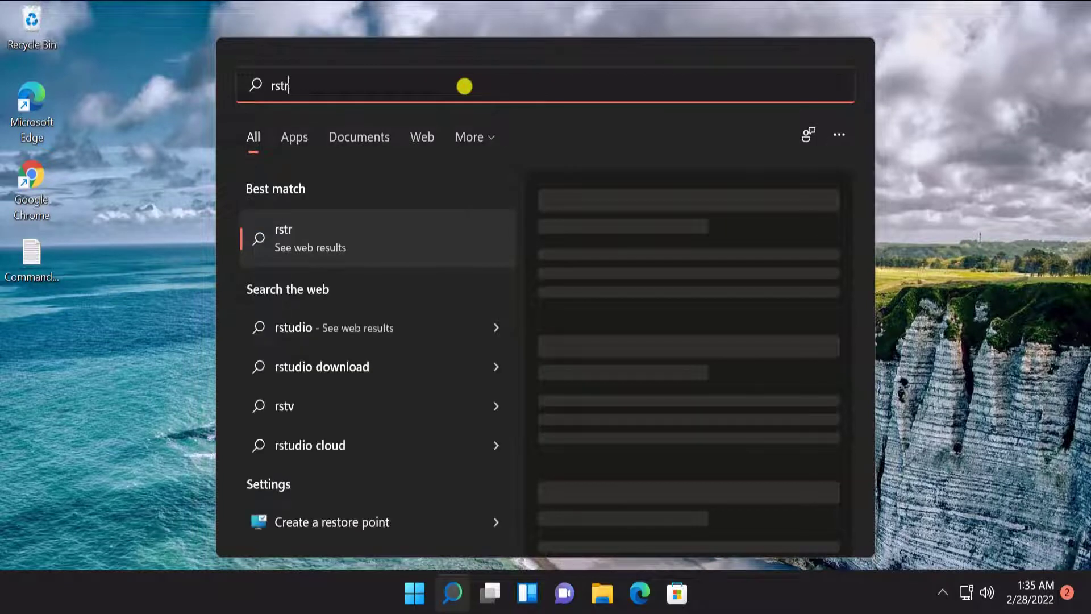
text(ui)
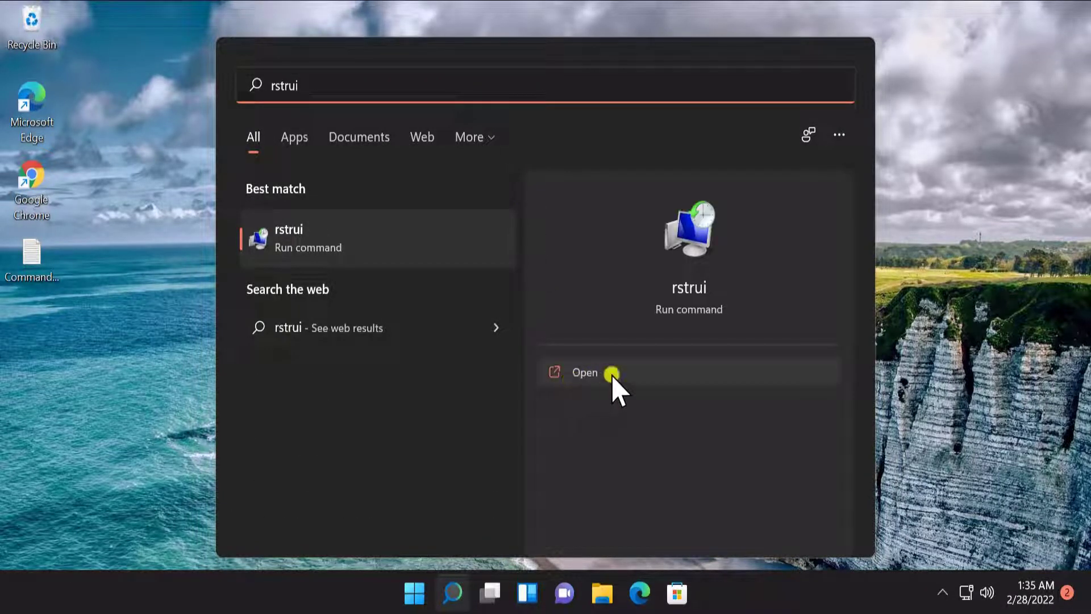
click(647, 372)
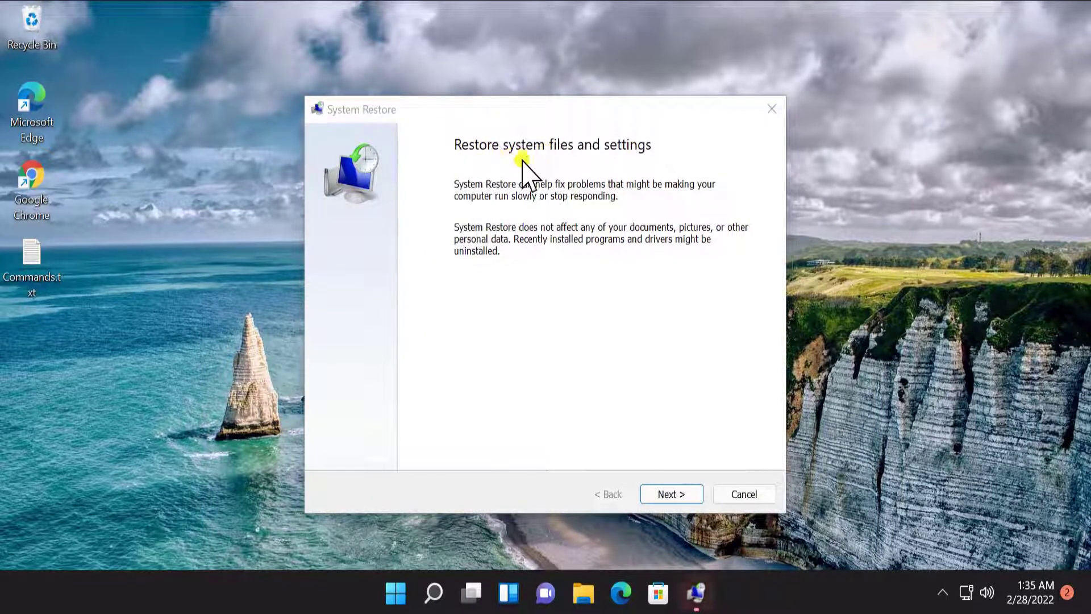
click(671, 492)
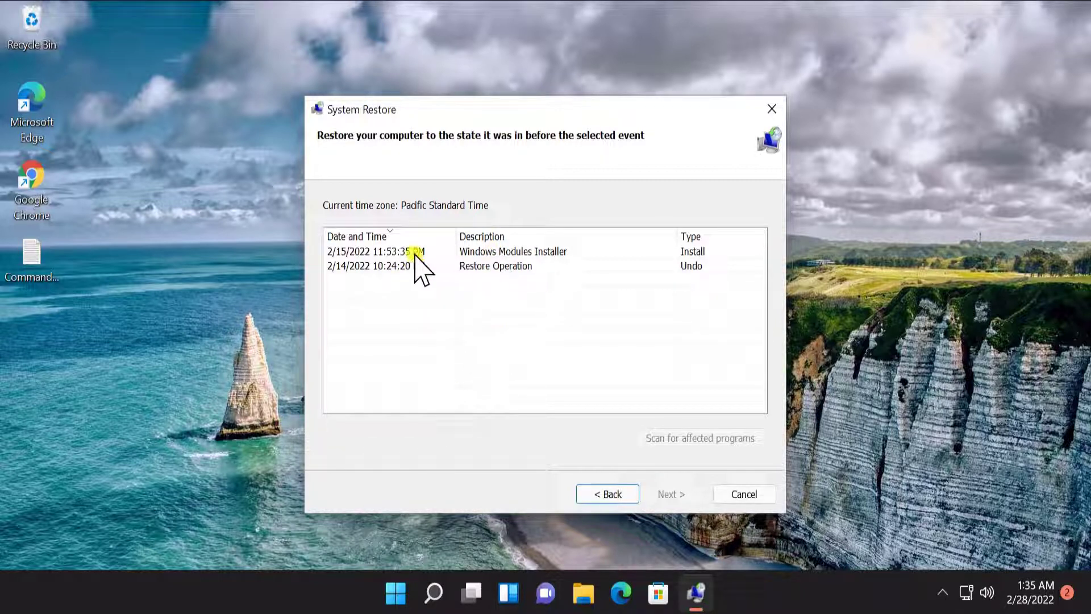
Step: Scan the 2/15/2022 Windows Modules Installer restore point for affected programs, review the lists, and close System Restore without restoring
click(378, 251)
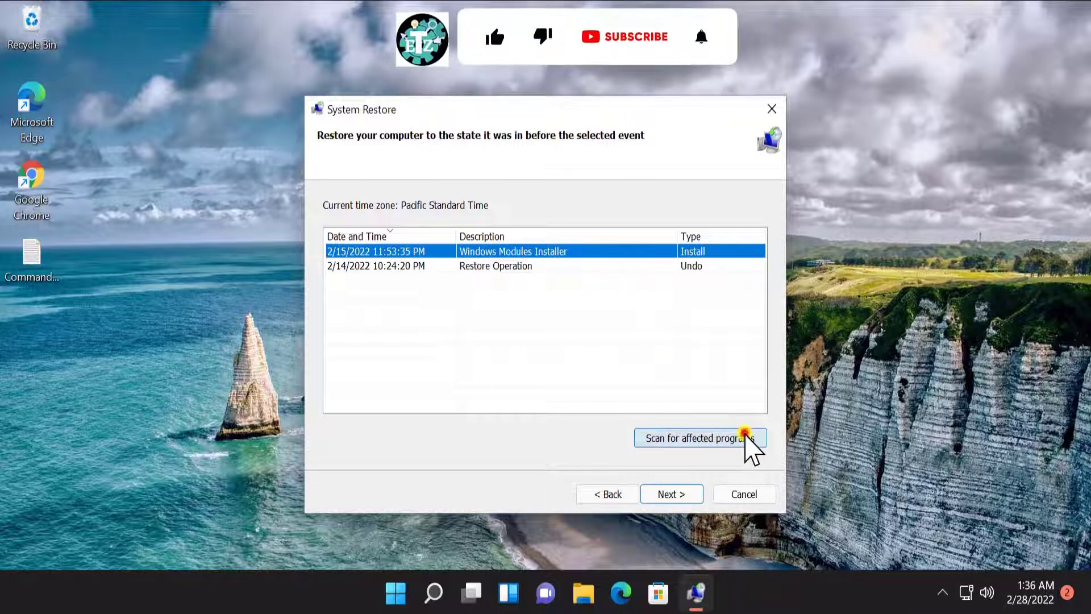
click(746, 438)
drag(545, 178, 772, 185)
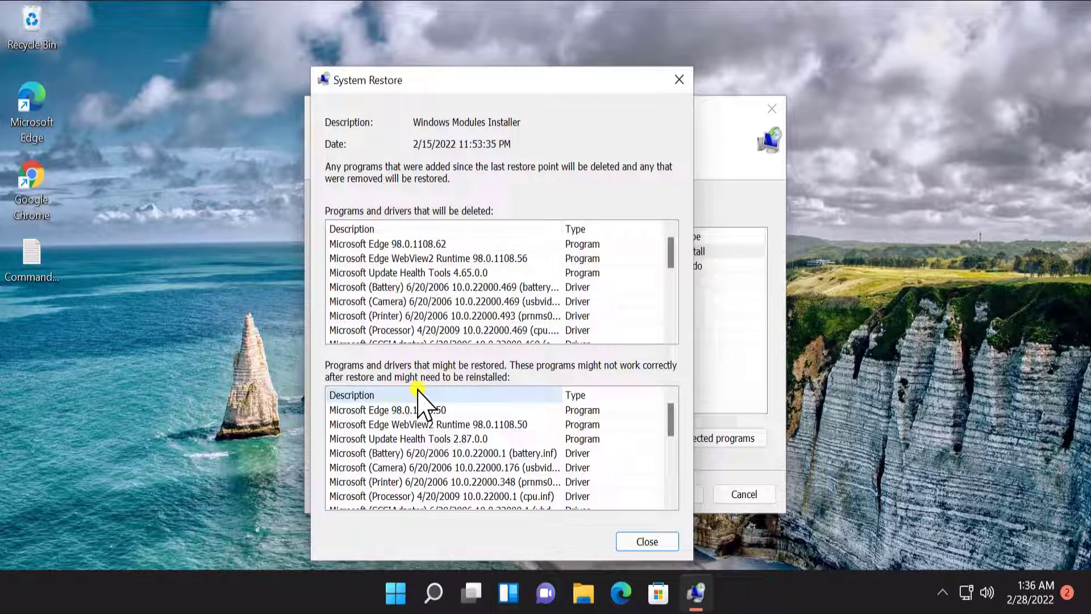
scroll(427, 445, down, 3)
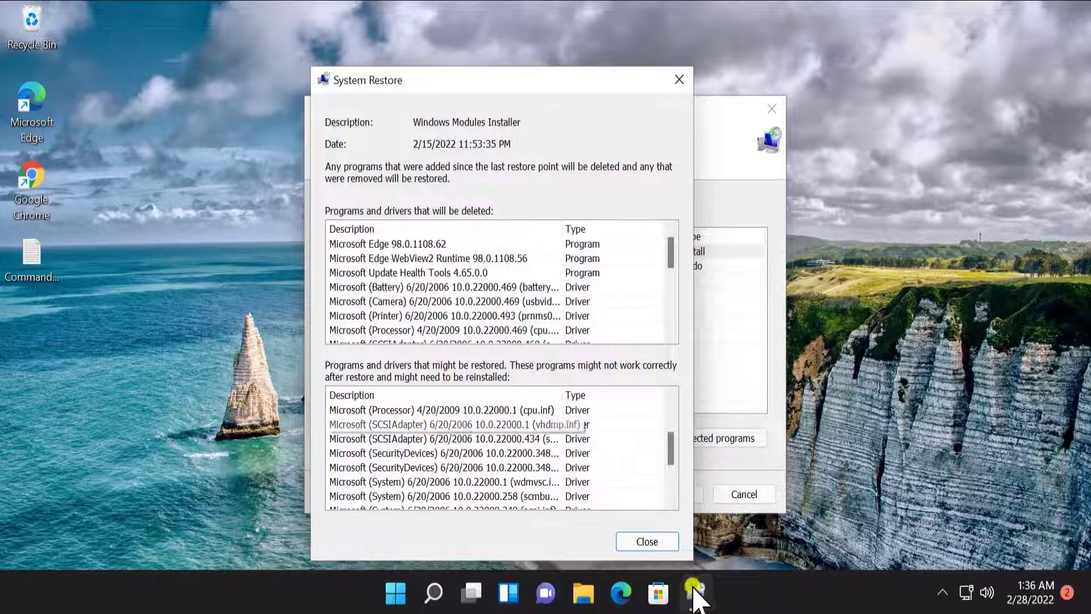
click(662, 538)
click(636, 252)
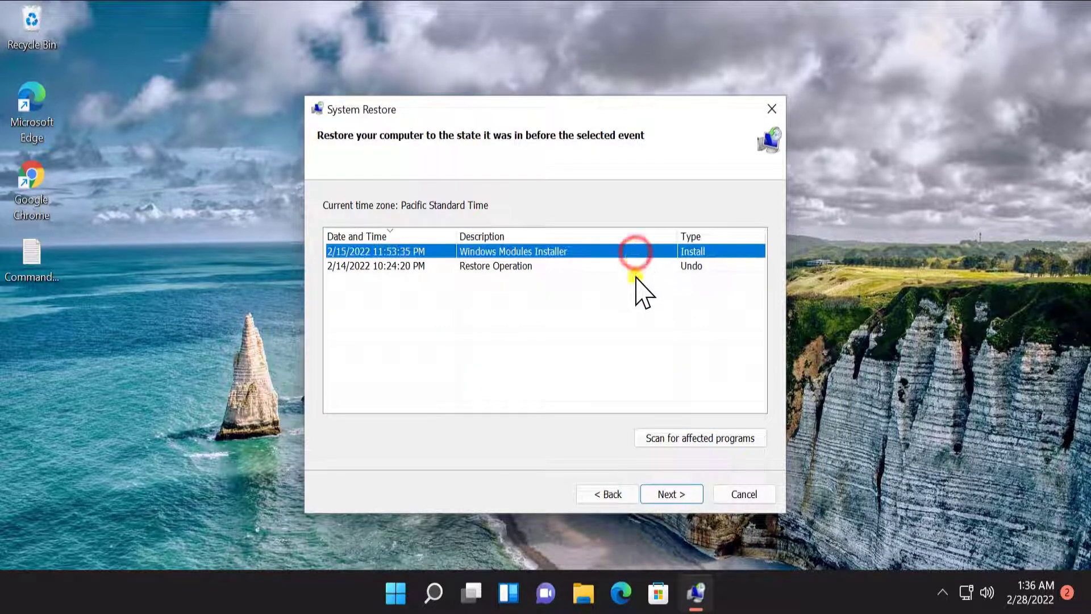
click(777, 110)
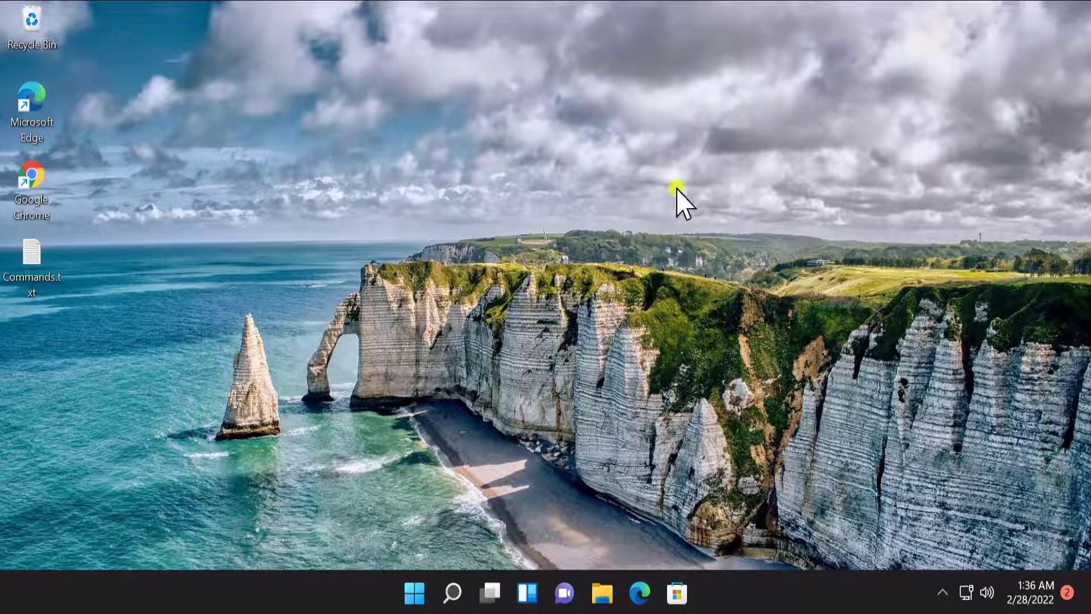
Step: Open the Other troubleshooters page in the System troubleshooting settings
click(414, 590)
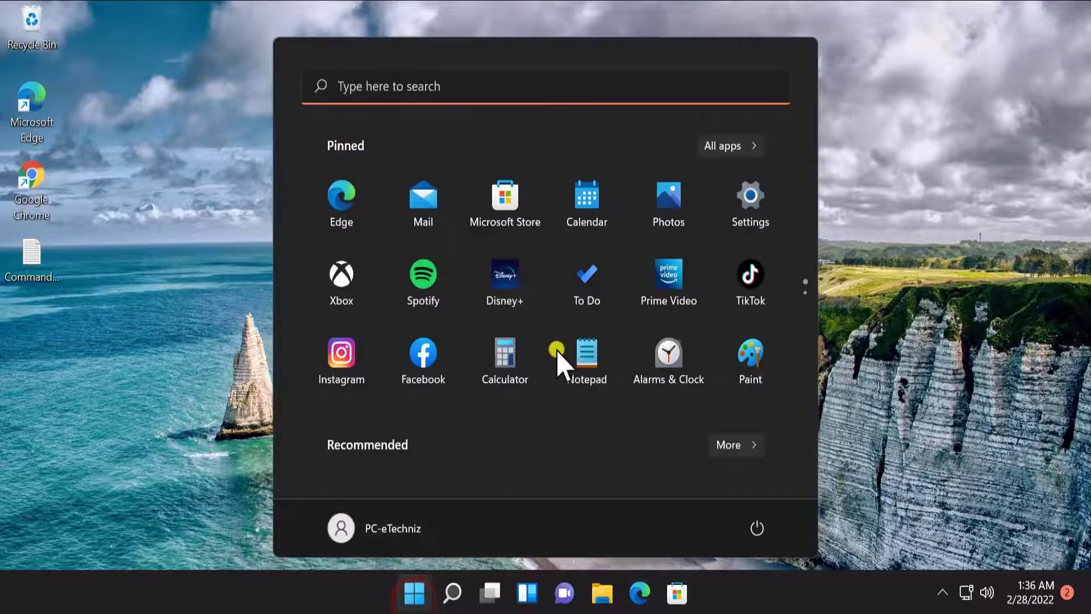
click(760, 233)
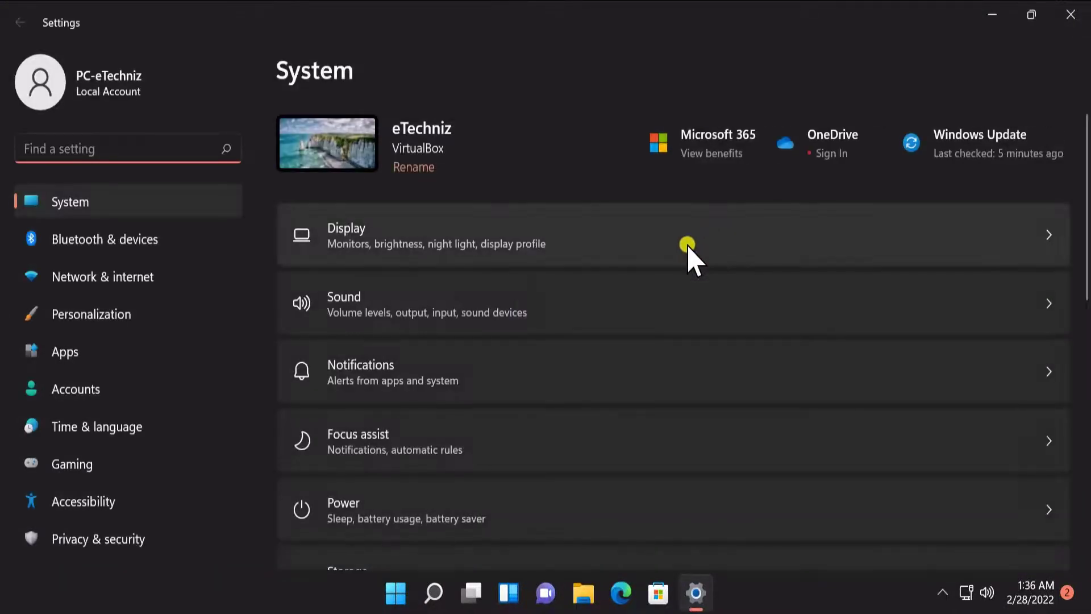
scroll(690, 251, down, 5)
scroll(687, 255, down, 4)
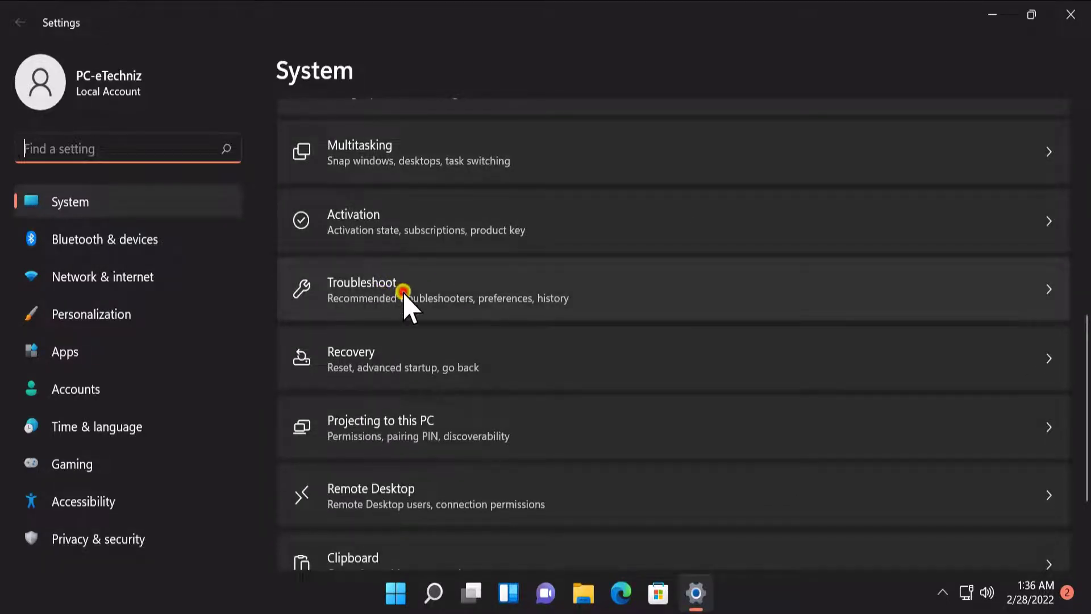
click(403, 291)
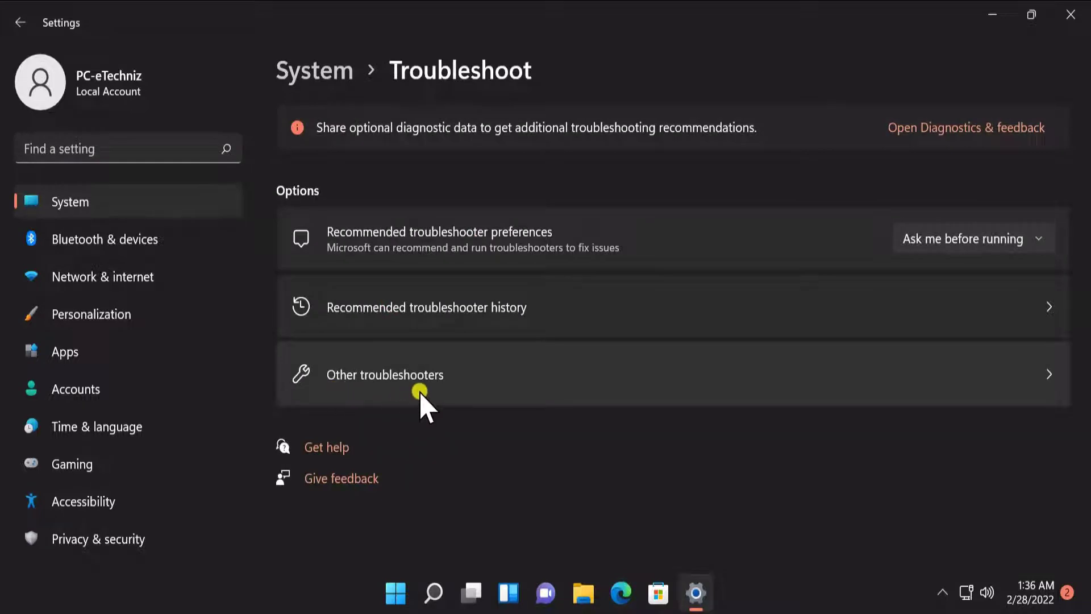
click(467, 383)
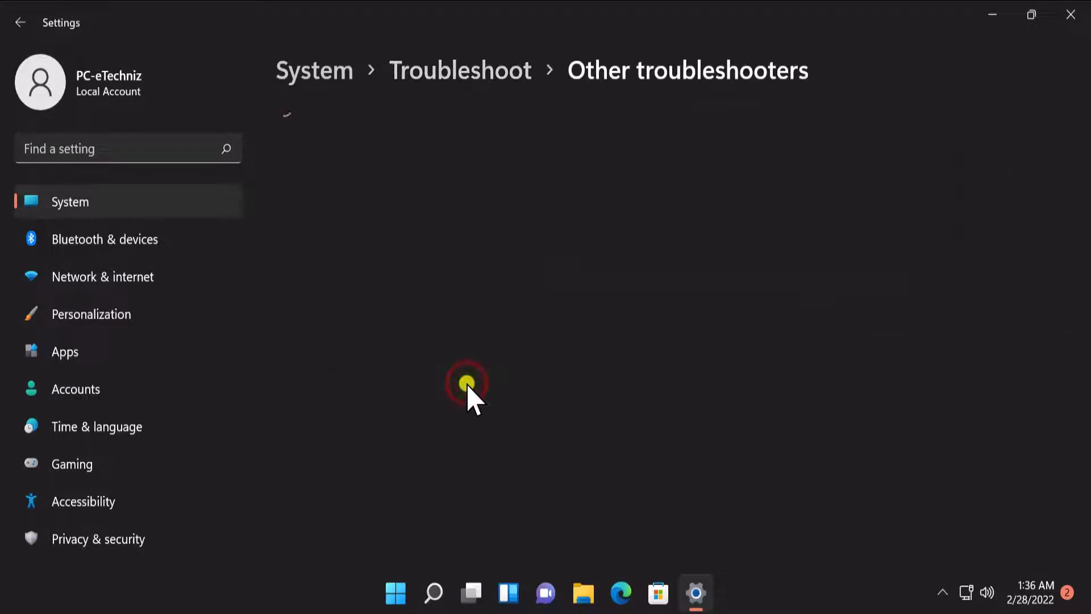
Step: Run the Windows Store Apps troubleshooter and close it when it finishes
scroll(669, 210, down, 6)
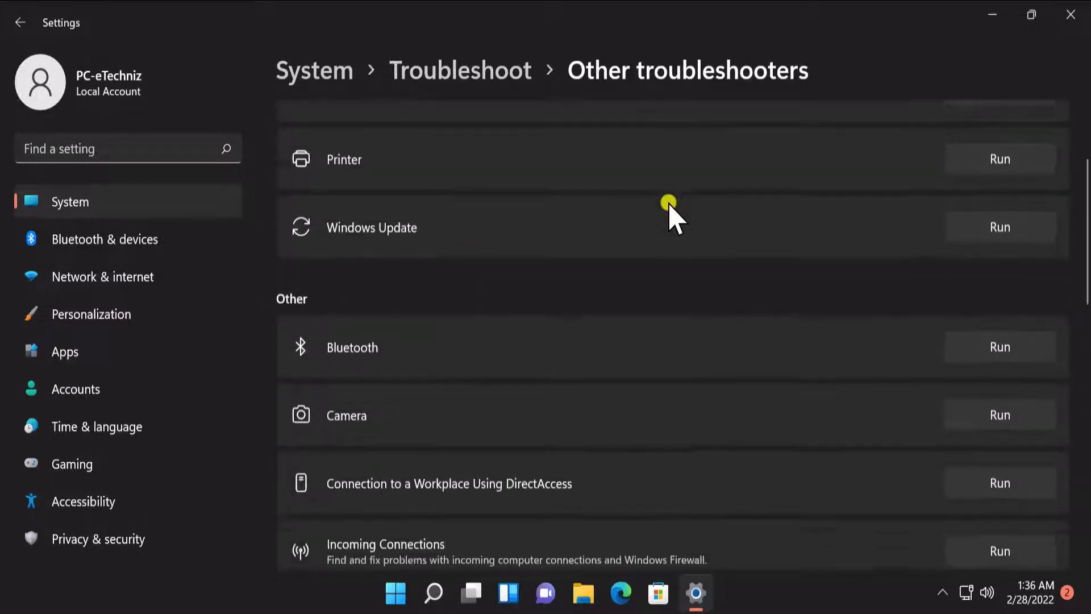
scroll(670, 213, down, 5)
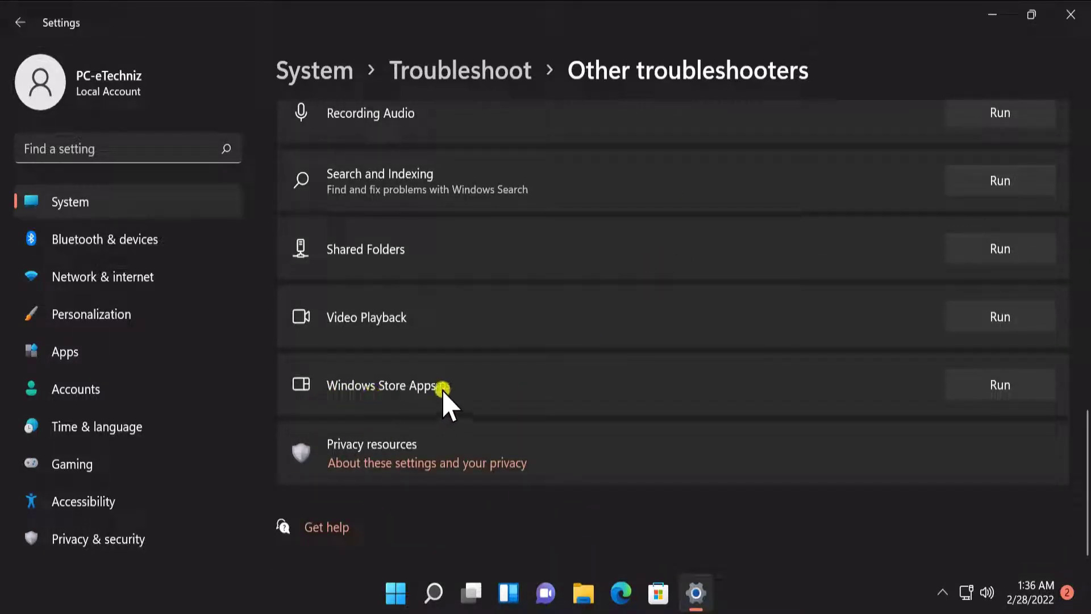
click(1018, 385)
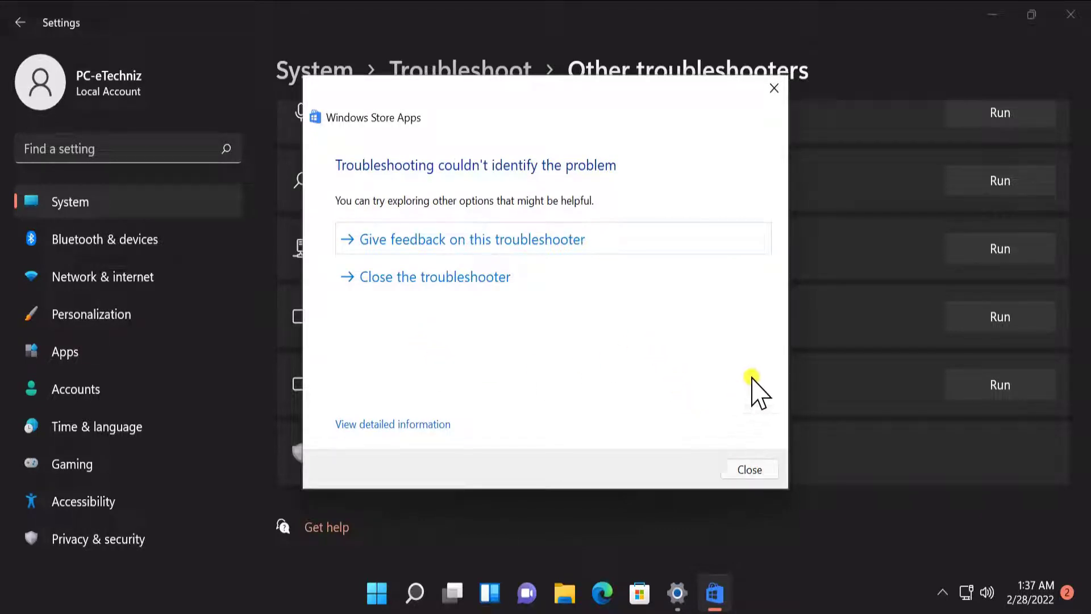
click(750, 469)
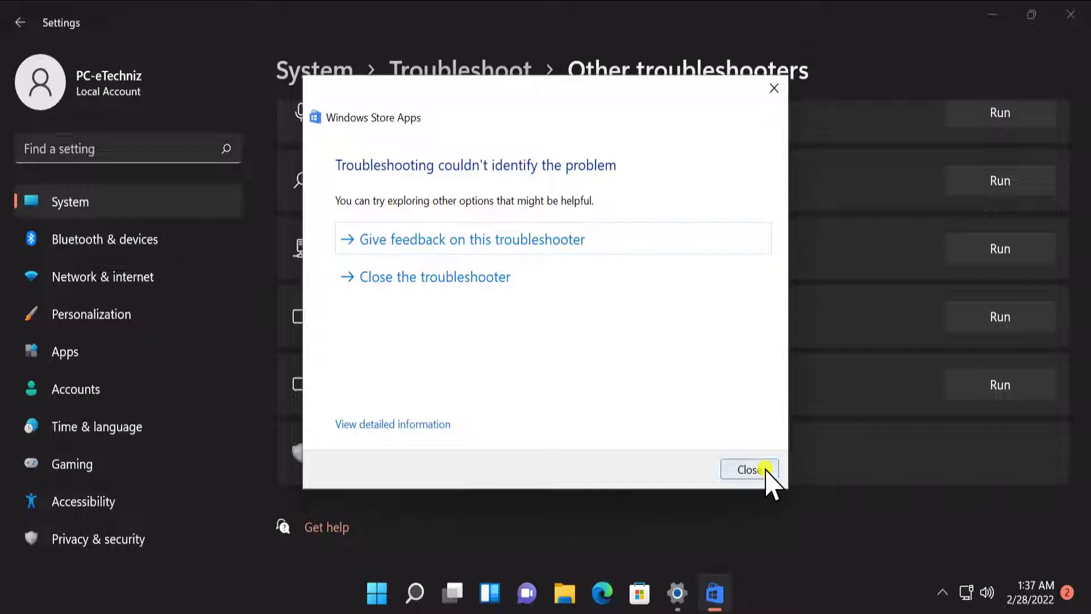
click(762, 470)
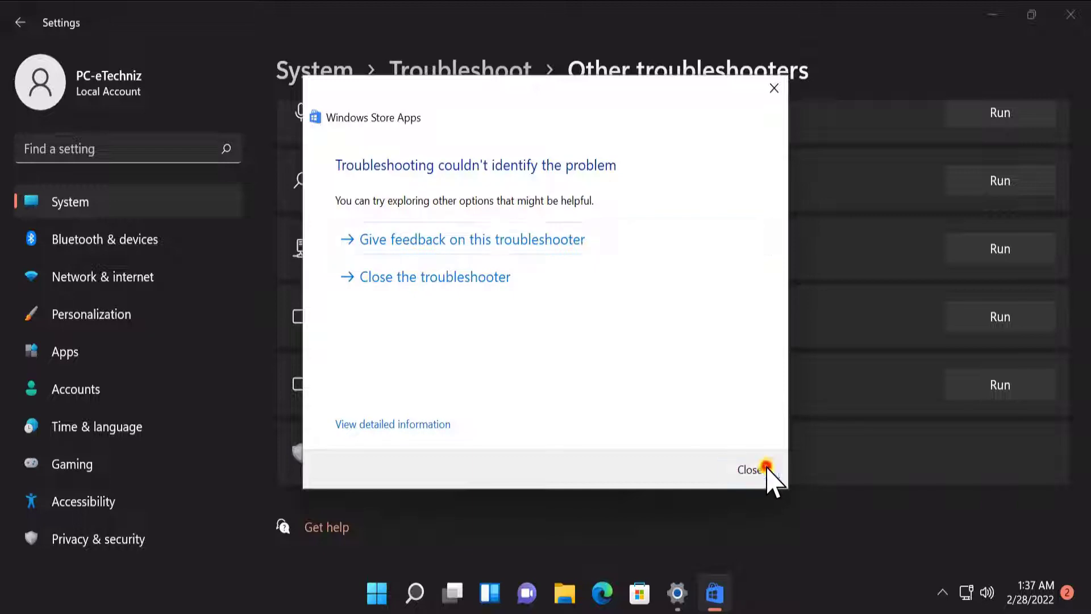
Step: Close Settings, run wsreset in a Command Prompt opened as administrator, and close the prompt
click(1071, 15)
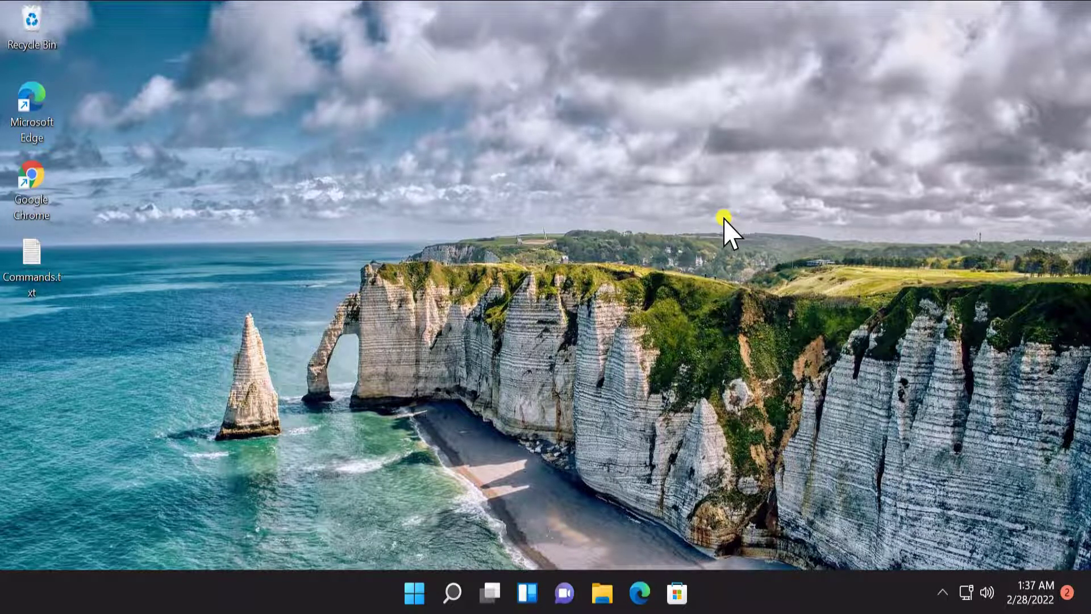
click(414, 592)
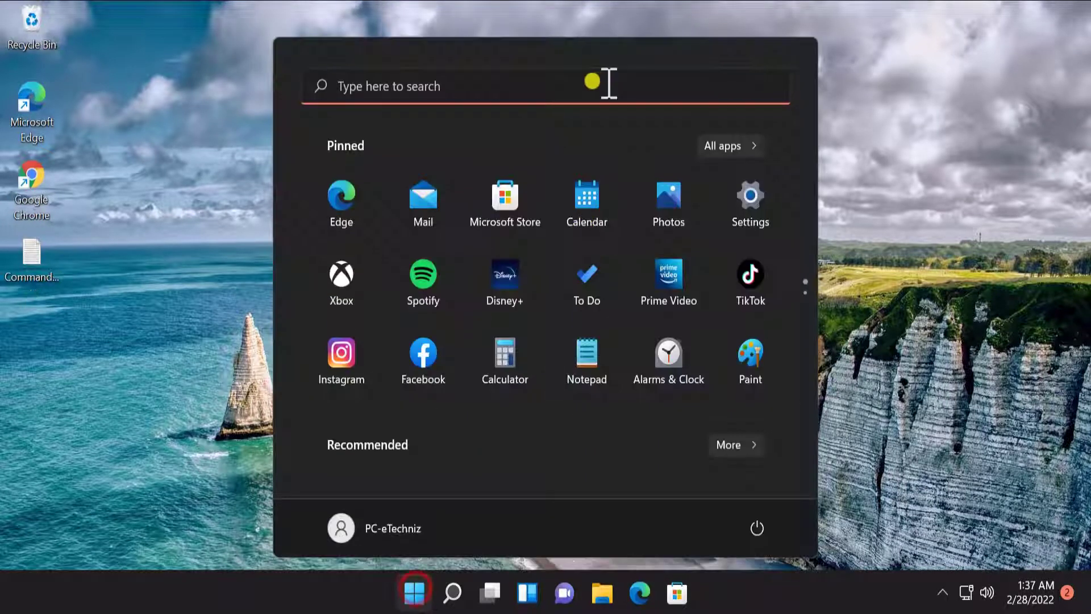
click(566, 90)
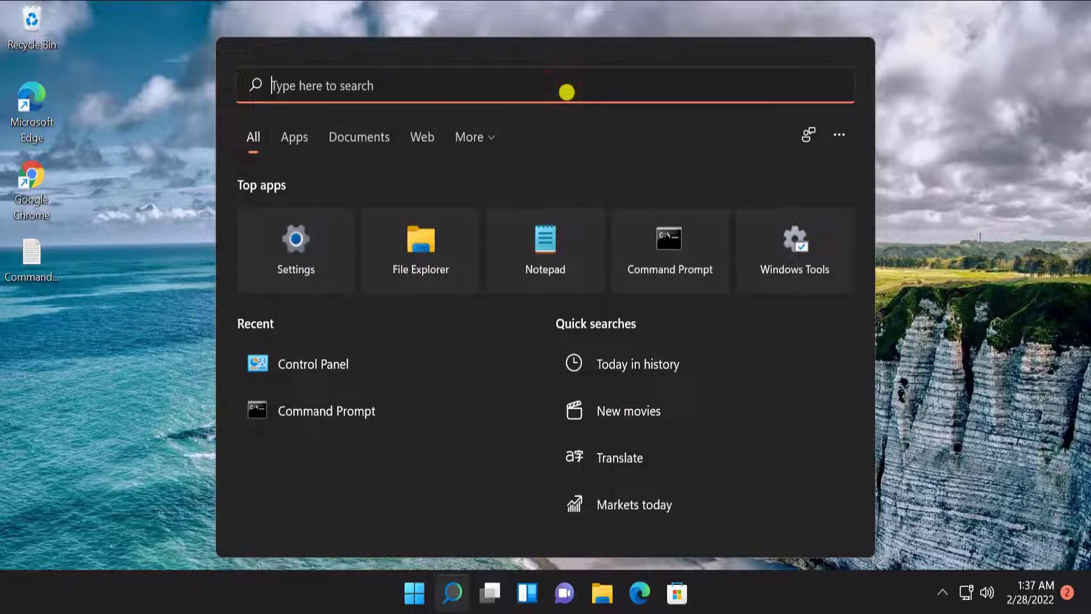
text(cmd)
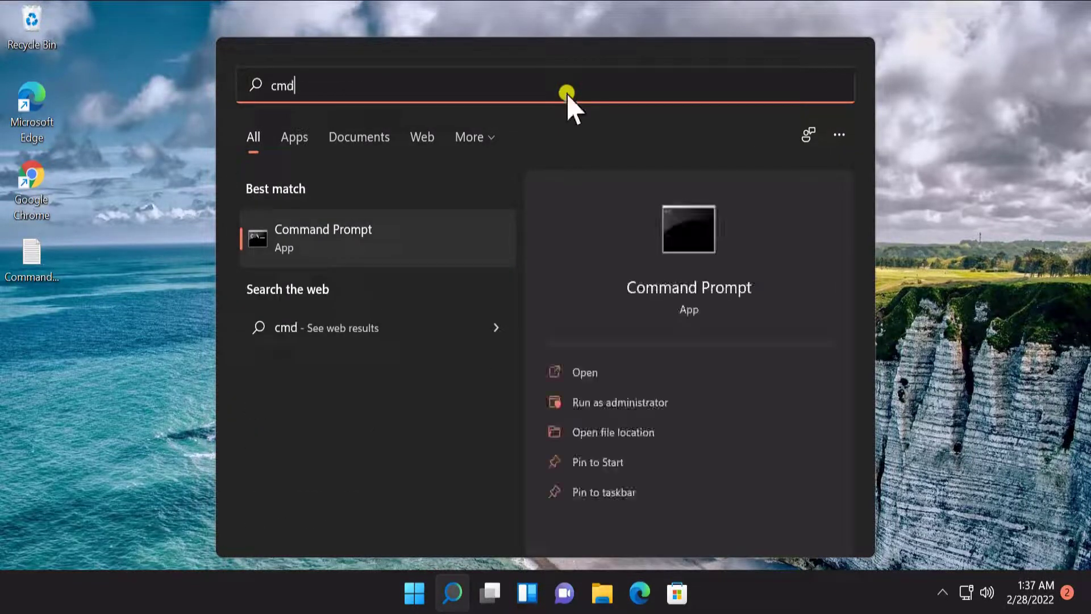
click(695, 401)
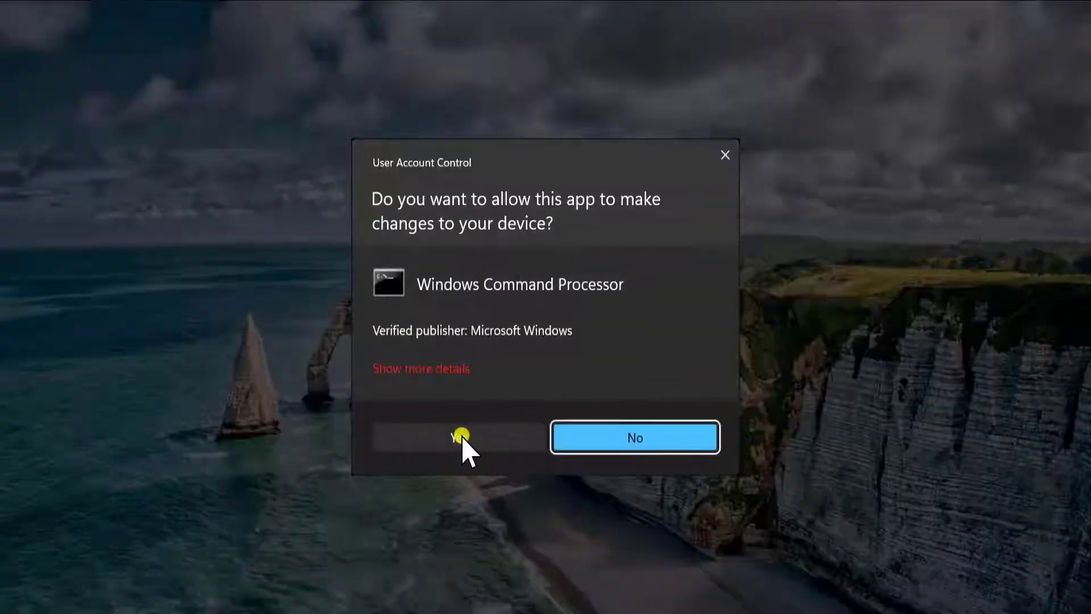
click(462, 436)
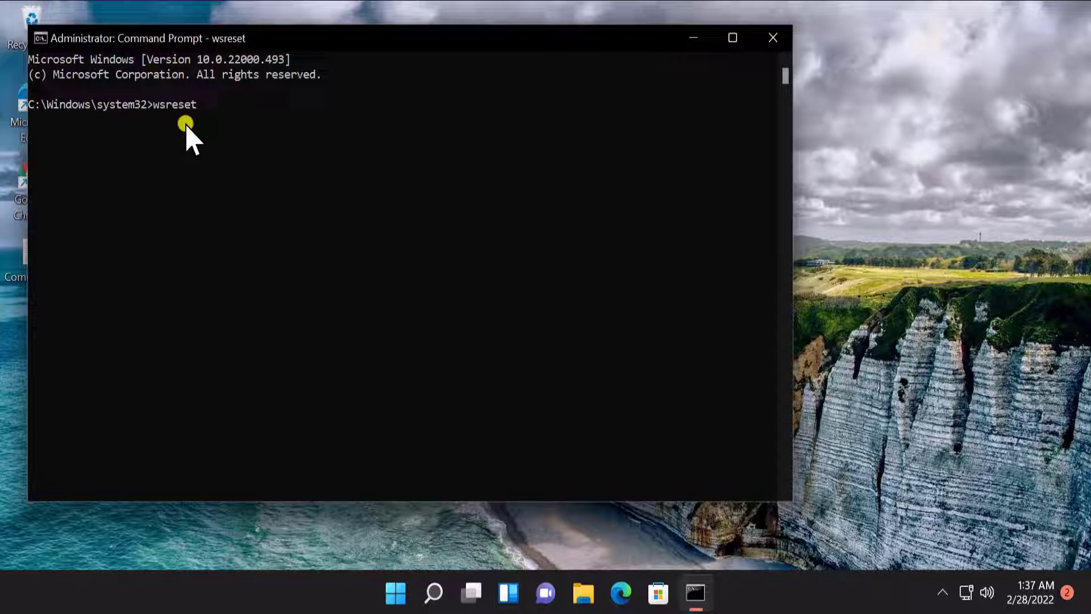
click(768, 36)
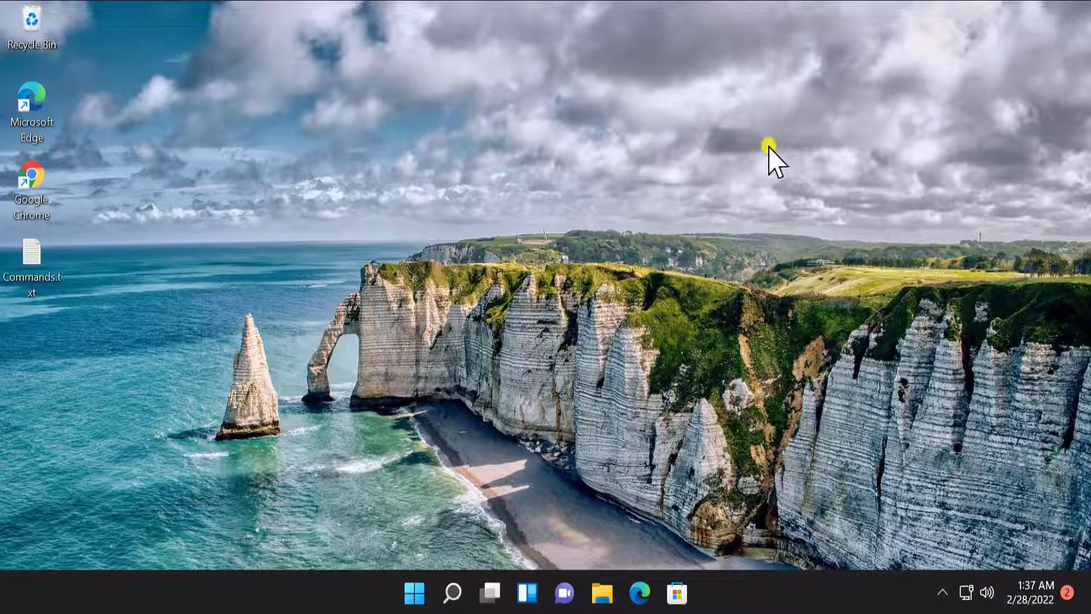
Step: Open Windows PowerShell as administrator and move its window clear of the desktop icons
click(408, 590)
click(527, 83)
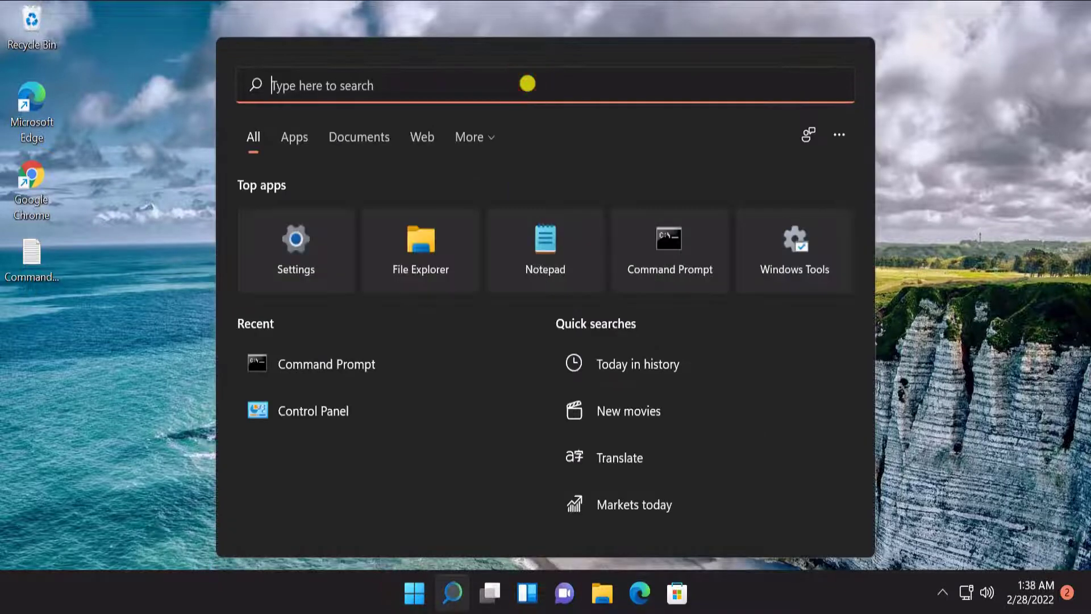
text(powers)
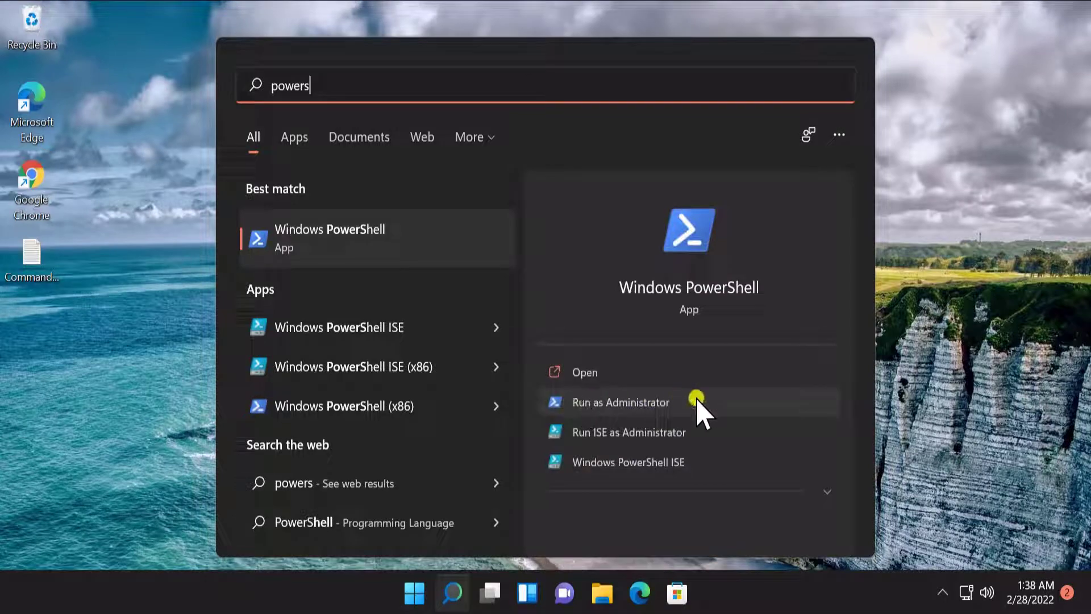
click(697, 401)
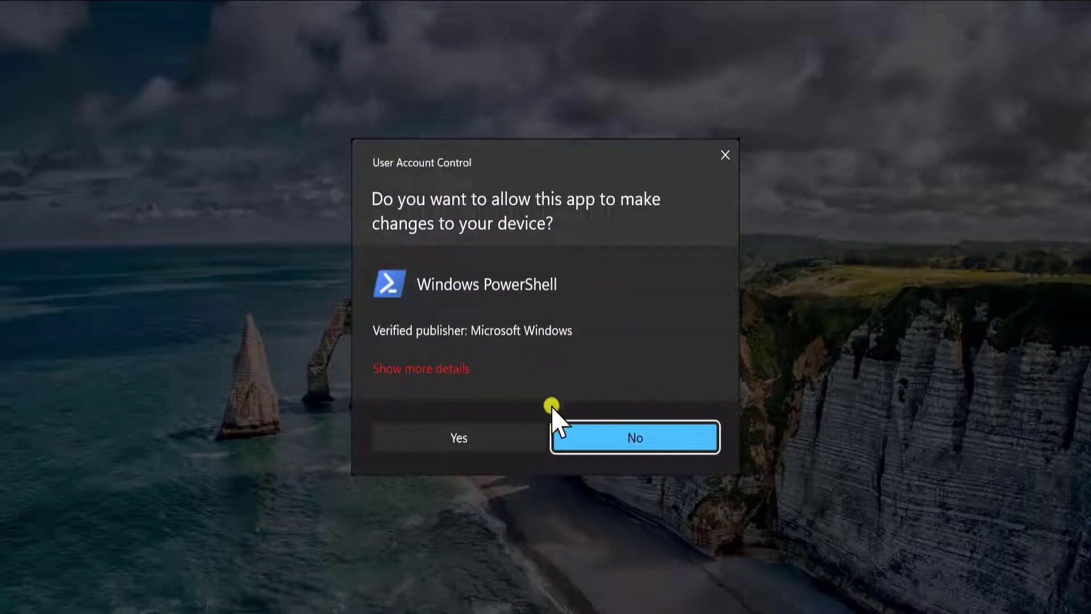
click(480, 438)
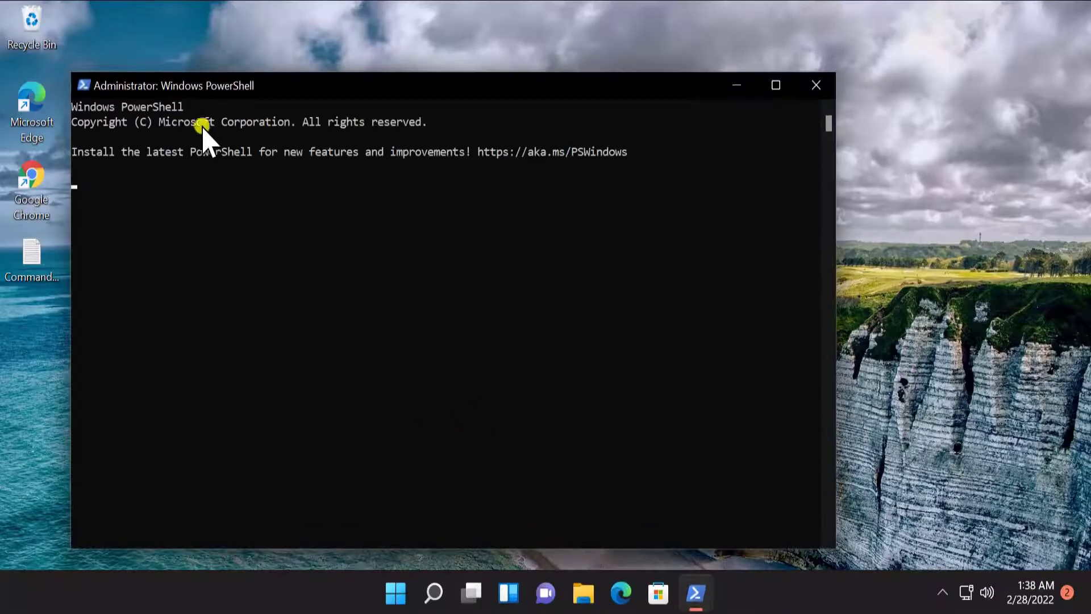
drag(211, 85, 400, 79)
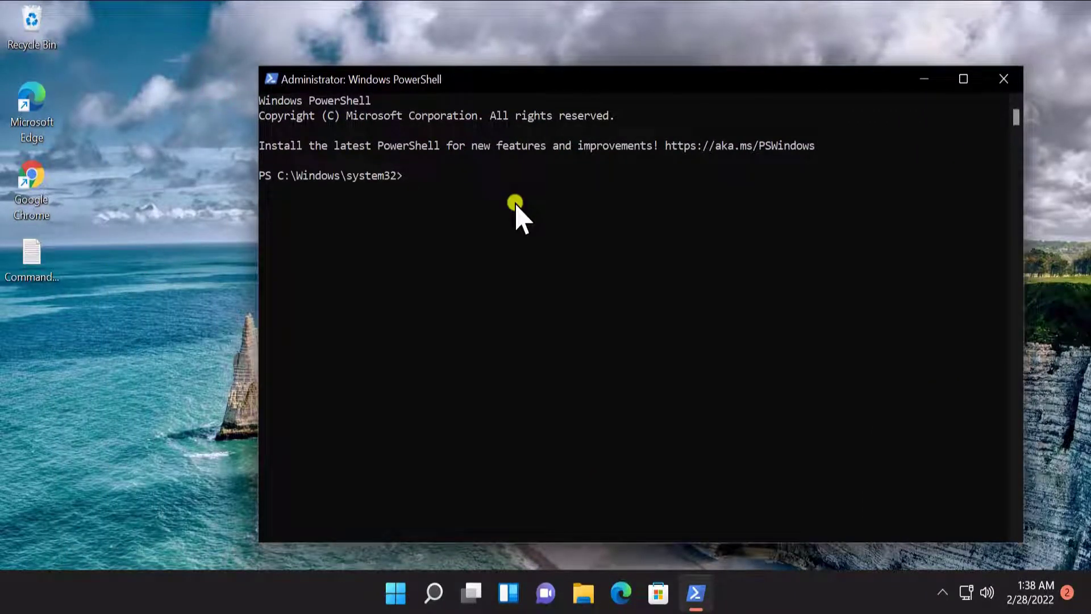
Step: Open Commands.txt from the desktop and copy its entire PowerShell command for re-registering Microsoft.WindowsStore
click(34, 256)
right_click(33, 259)
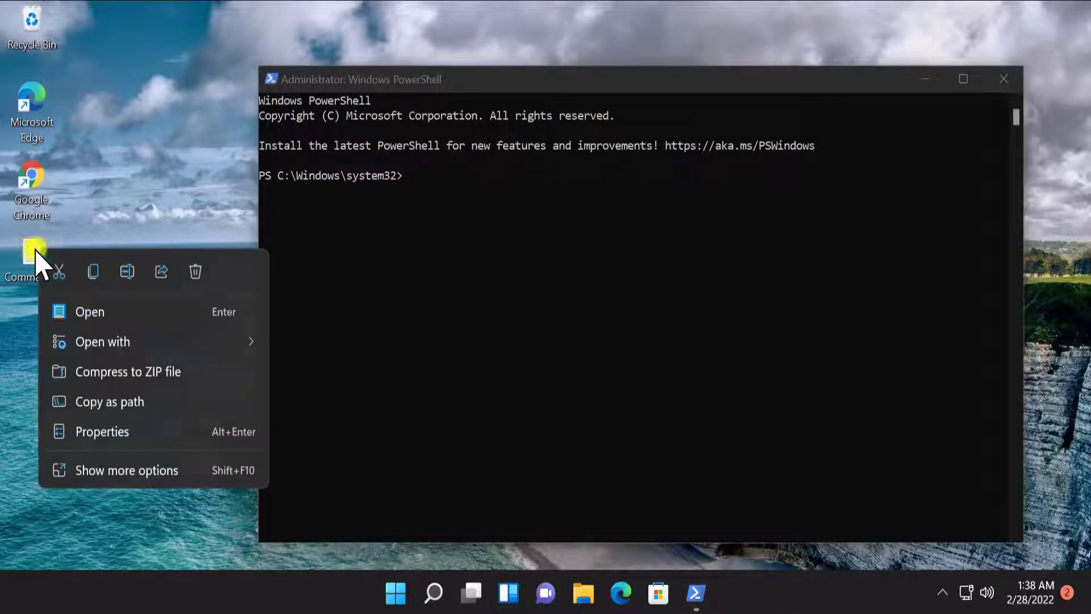
click(90, 311)
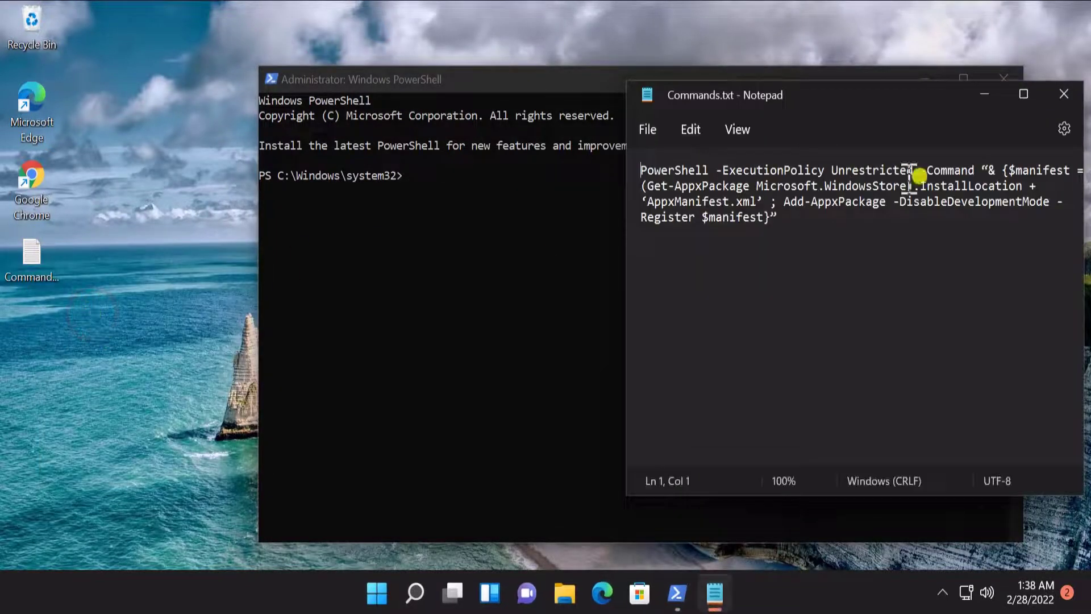
drag(786, 218, 634, 170)
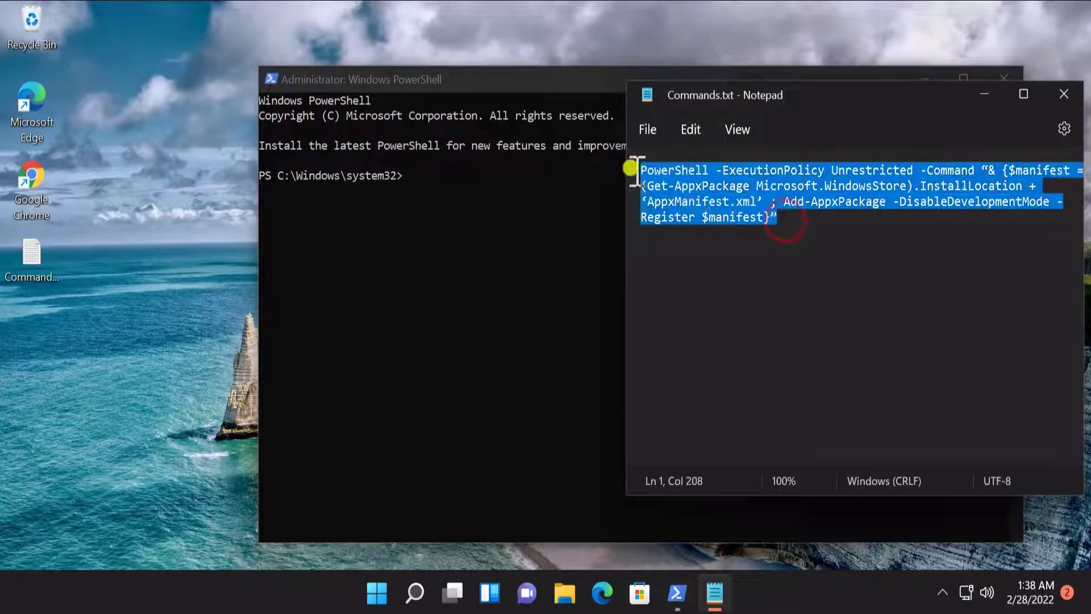
right_click(673, 190)
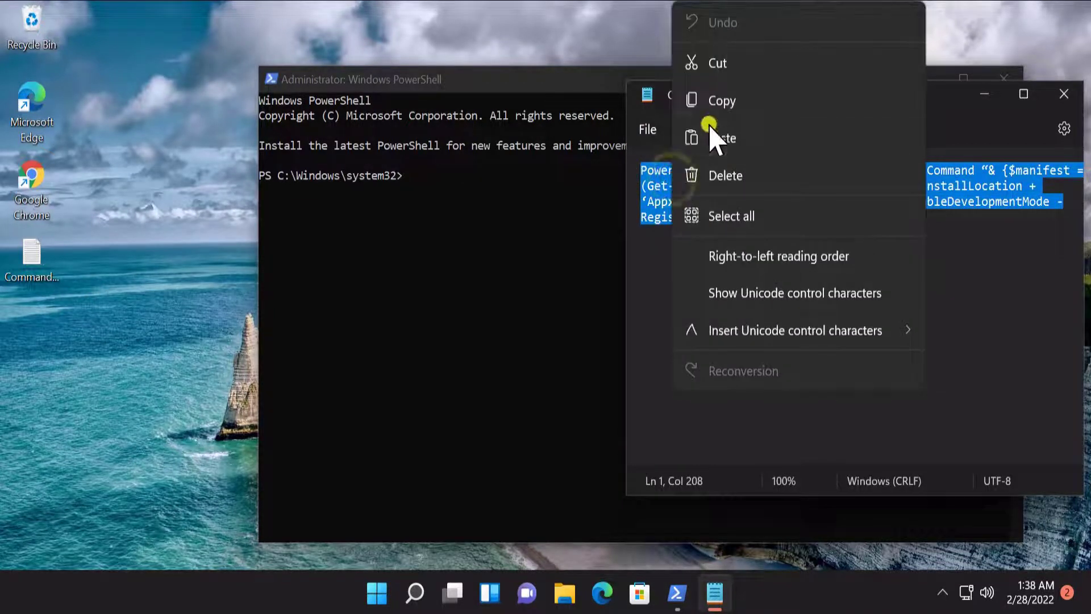
click(715, 102)
Step: Paste the copied Microsoft.WindowsStore registration command at the PowerShell prompt, and close both PowerShell and Notepad
click(438, 174)
right_click(438, 172)
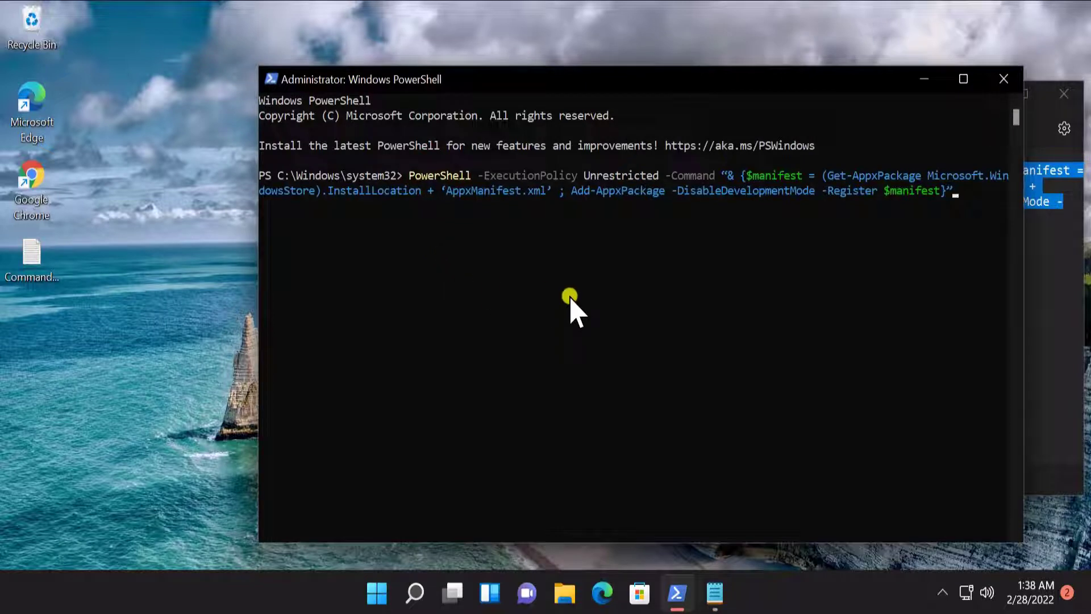
click(1007, 79)
click(1064, 93)
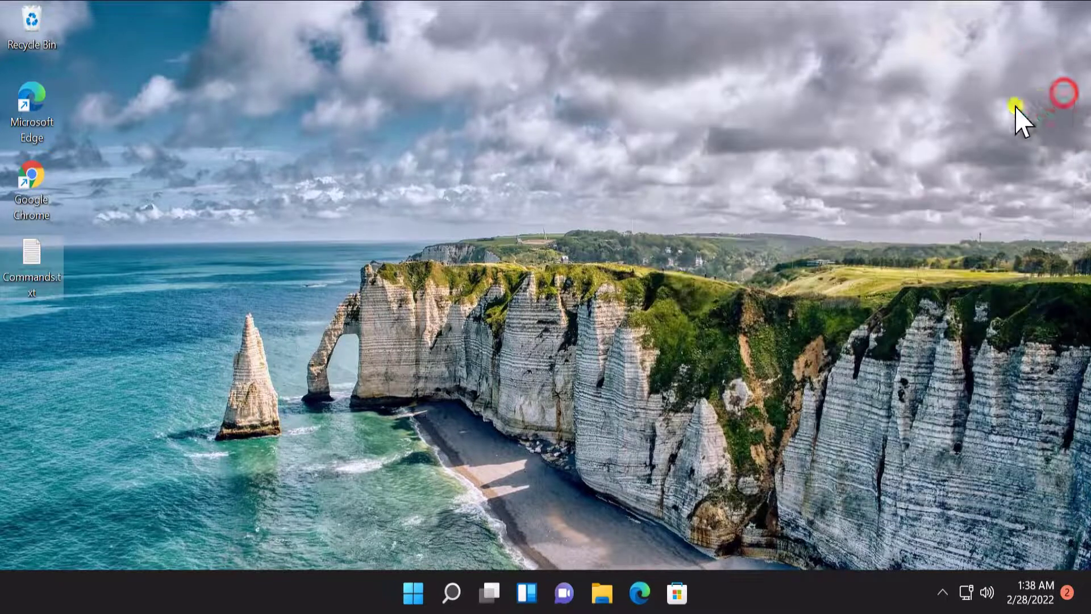
click(659, 292)
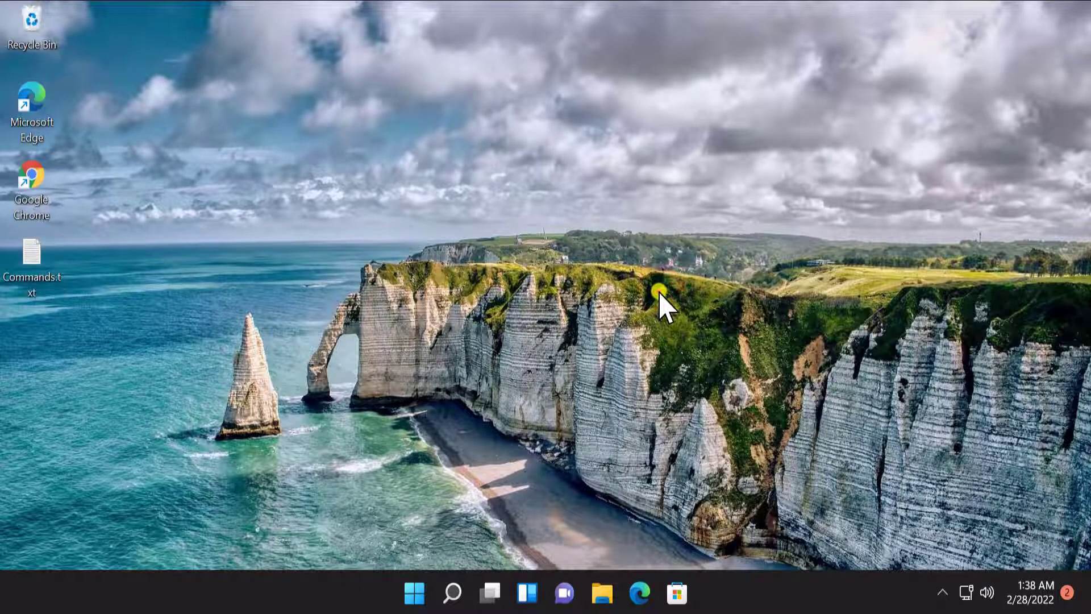